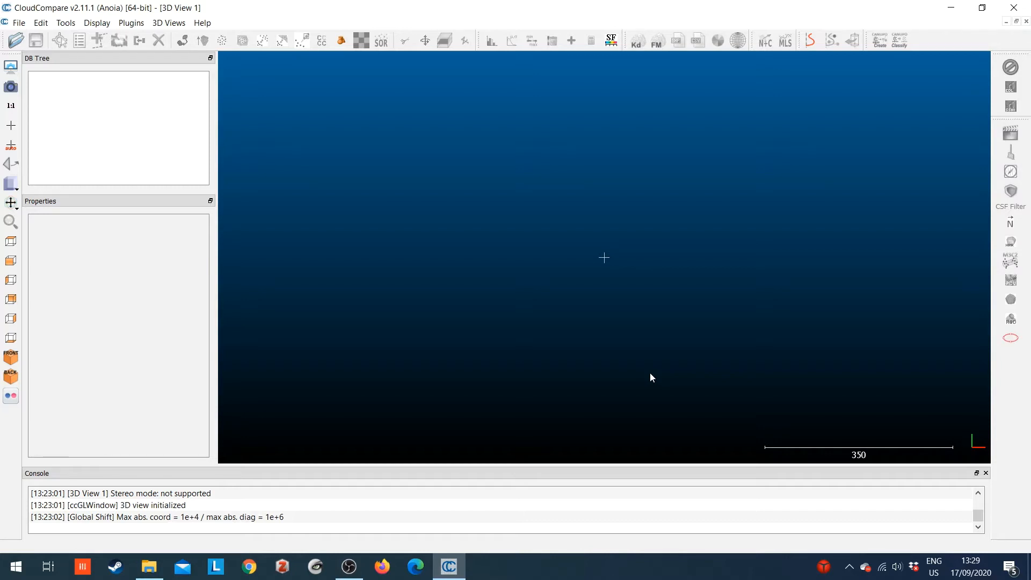
Open the two STL scans BostonFingerprints2014_STL_ph13_001 and _002 from the BostonFingerprint2014_STL_ph13 folder inside PH_13
left_click(16, 40)
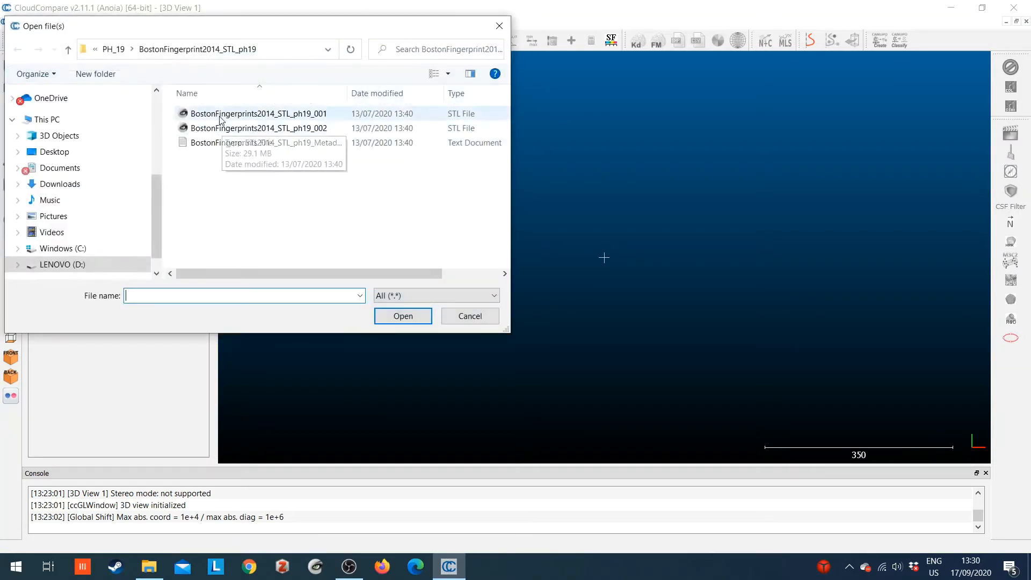
left_click(113, 49)
left_click(209, 49)
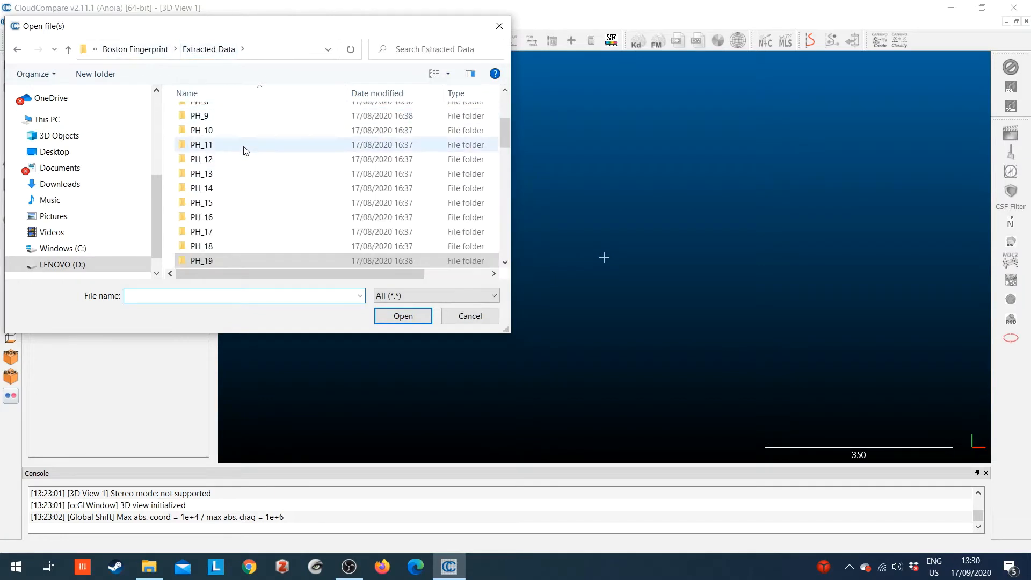
left_click(243, 175)
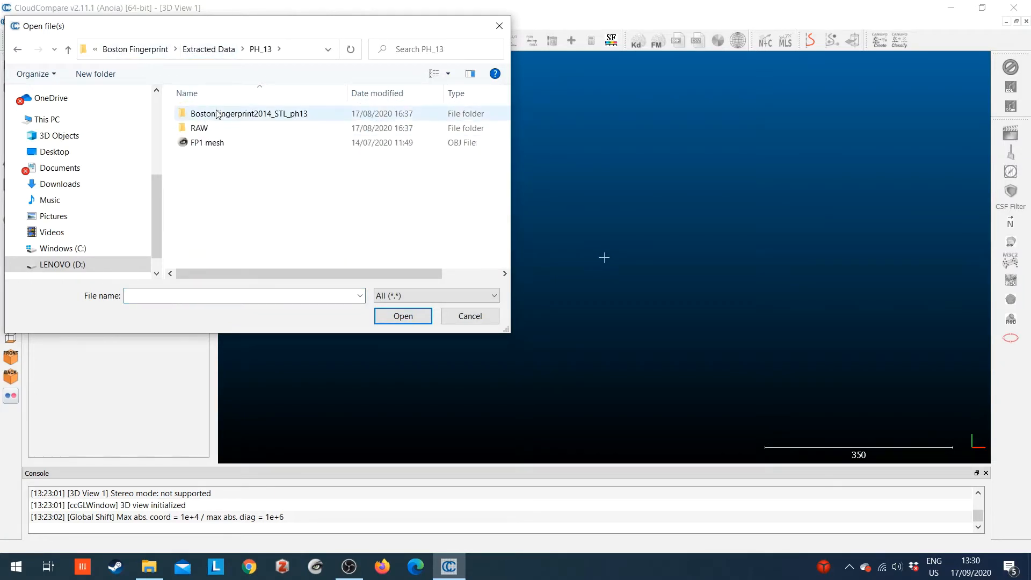
double_click(219, 113)
left_click(228, 114)
left_click(237, 128, "ctrl")
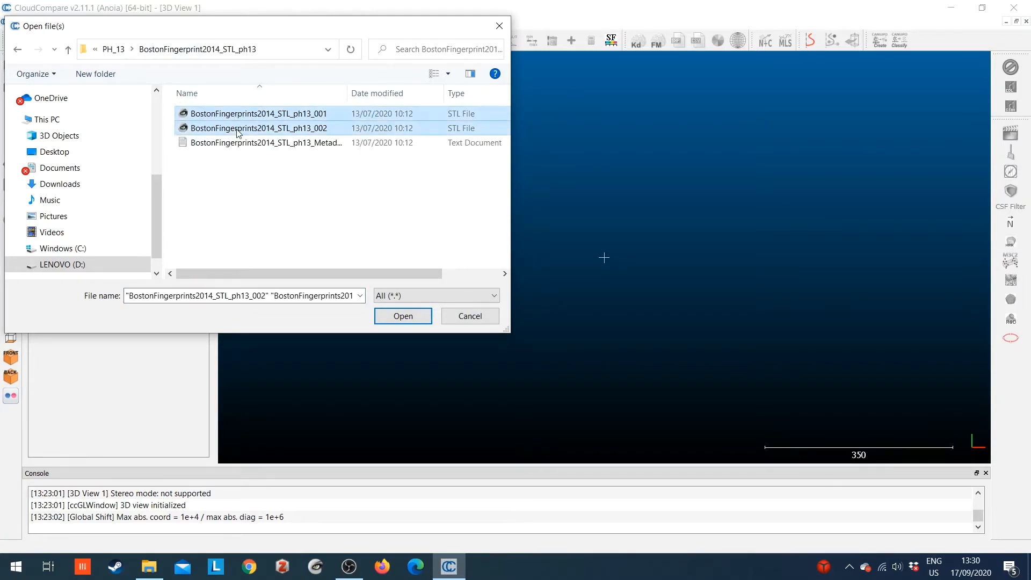
left_click(411, 316)
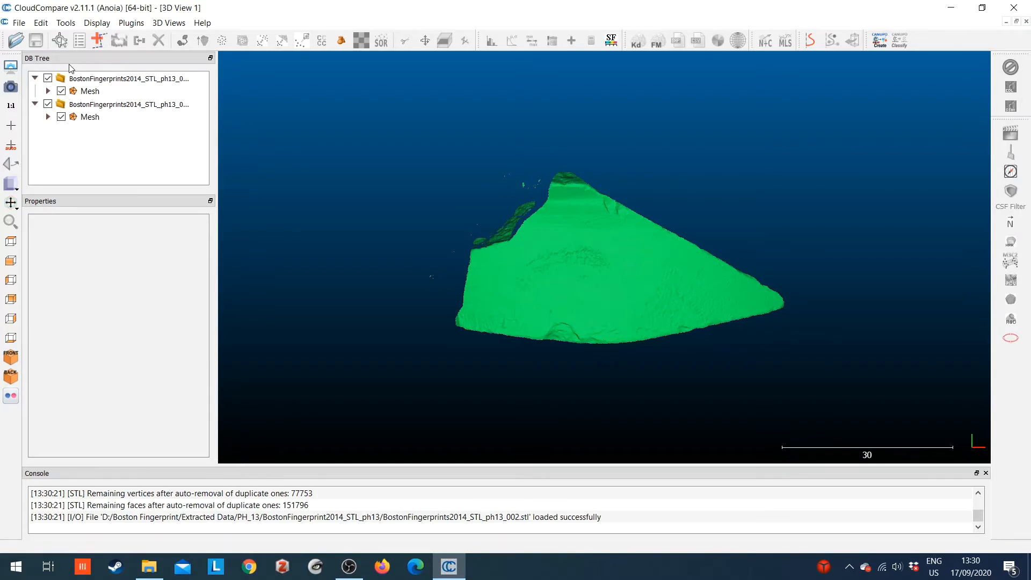
Merge the two imported ph13 meshes into a single mesh
left_click(156, 92)
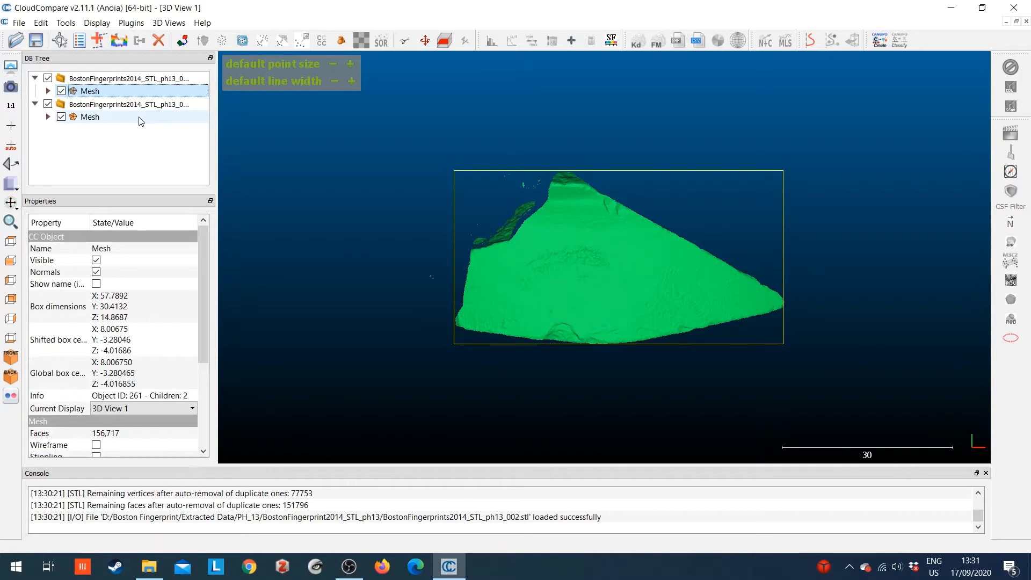
left_click(141, 117, "ctrl")
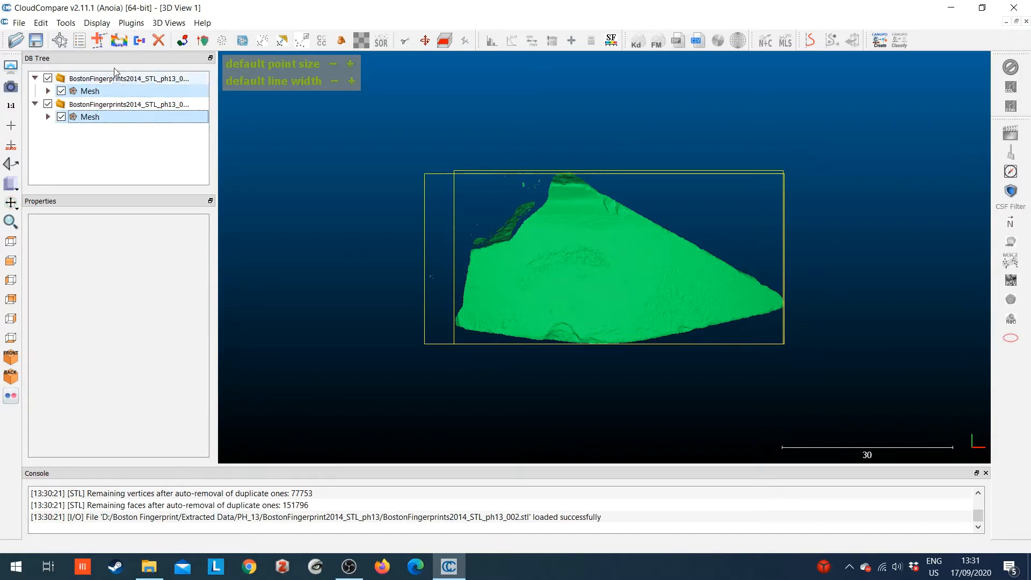
left_click(141, 41)
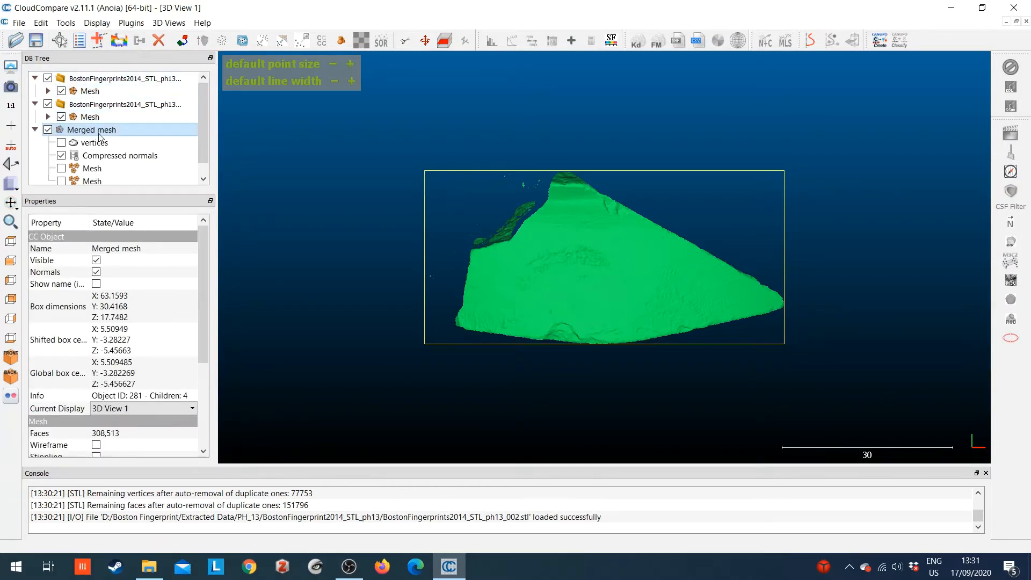
Delete the two original ph13 STL entities, keeping only the merged mesh
left_click(126, 79)
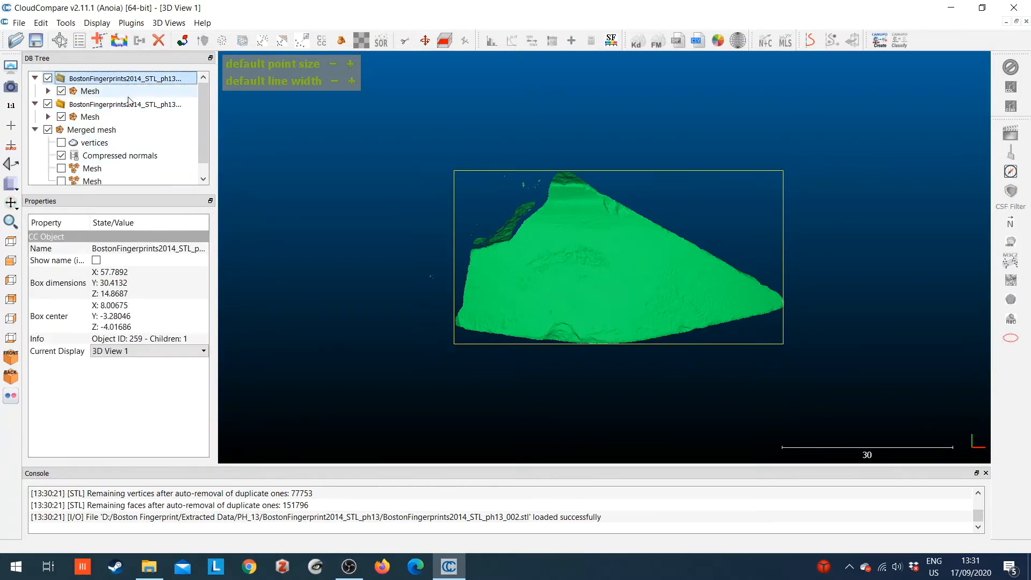
left_click(128, 104, "ctrl")
key("Delete")
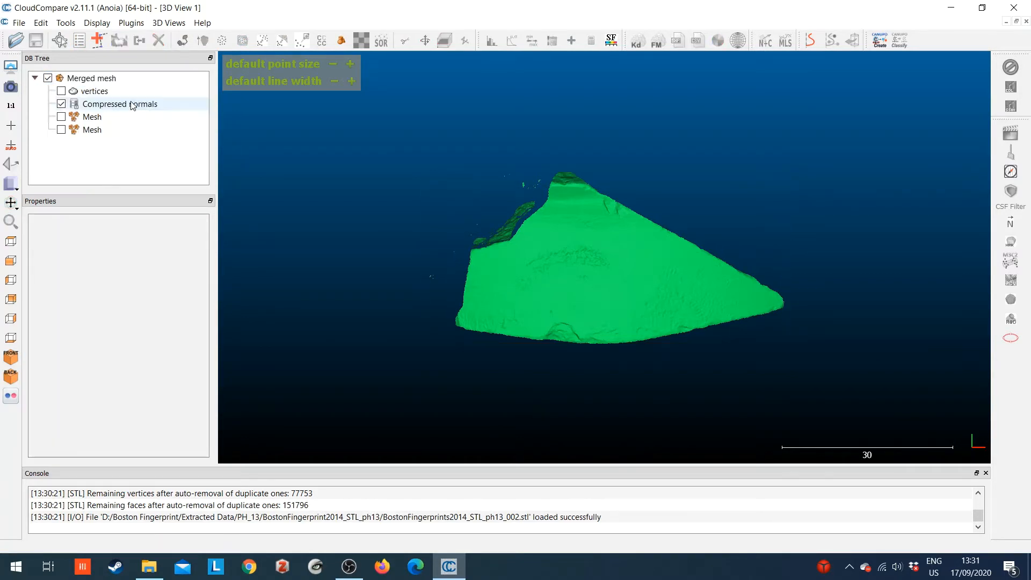
Segment the merged mesh with a polygon around the central fingerprint impression, keeping the inside, and confirm the cut
left_click(107, 78)
left_click_drag(565, 324, 527, 249)
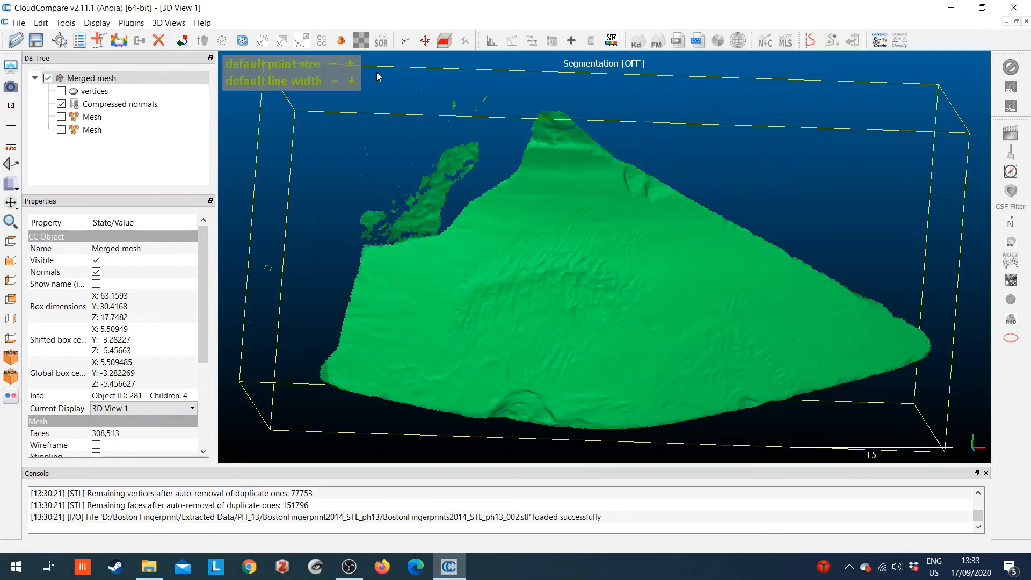
left_click(376, 72)
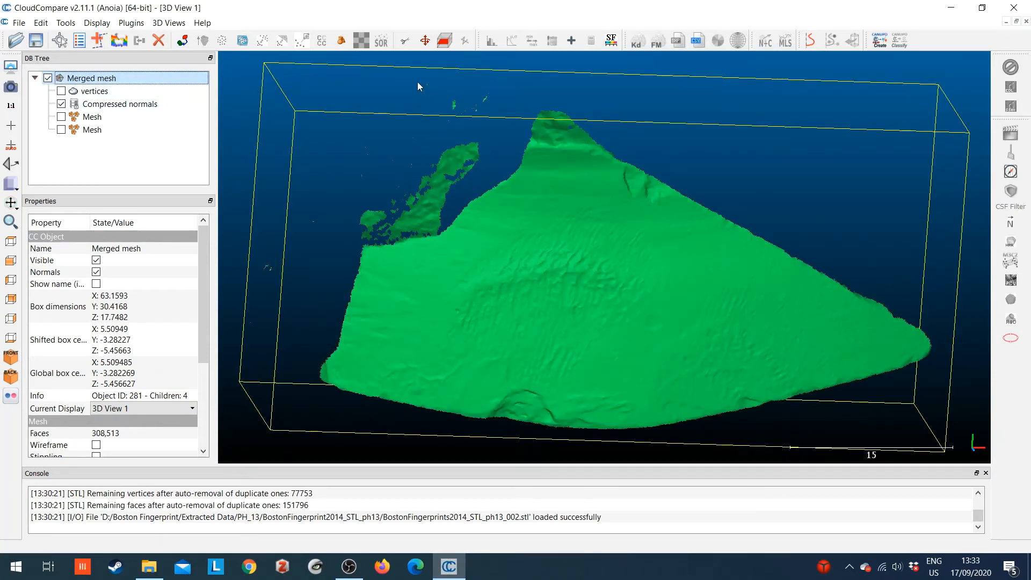
left_click(405, 40)
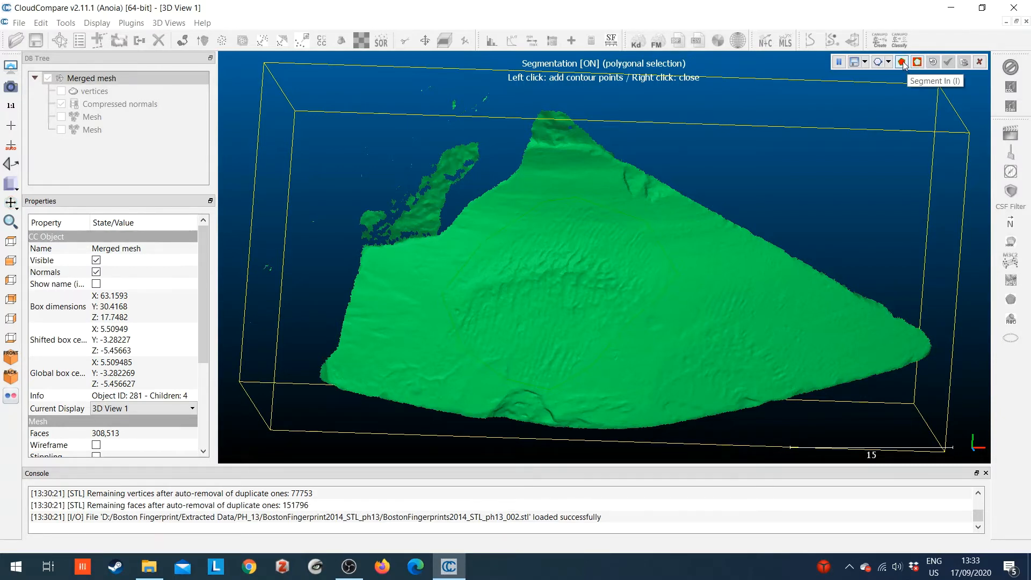
left_click(902, 62)
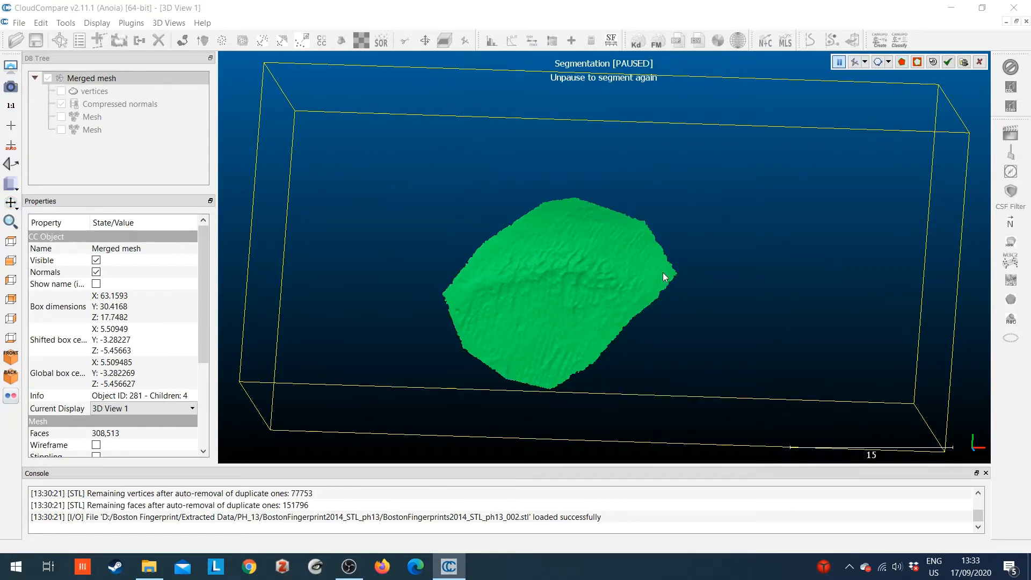
left_click_drag(624, 327, 606, 247)
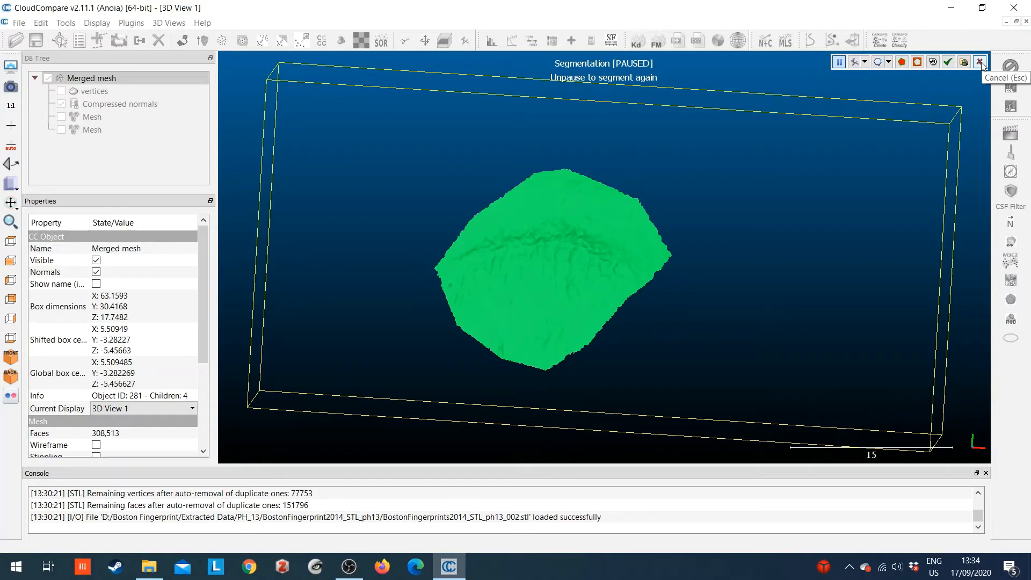
left_click(947, 62)
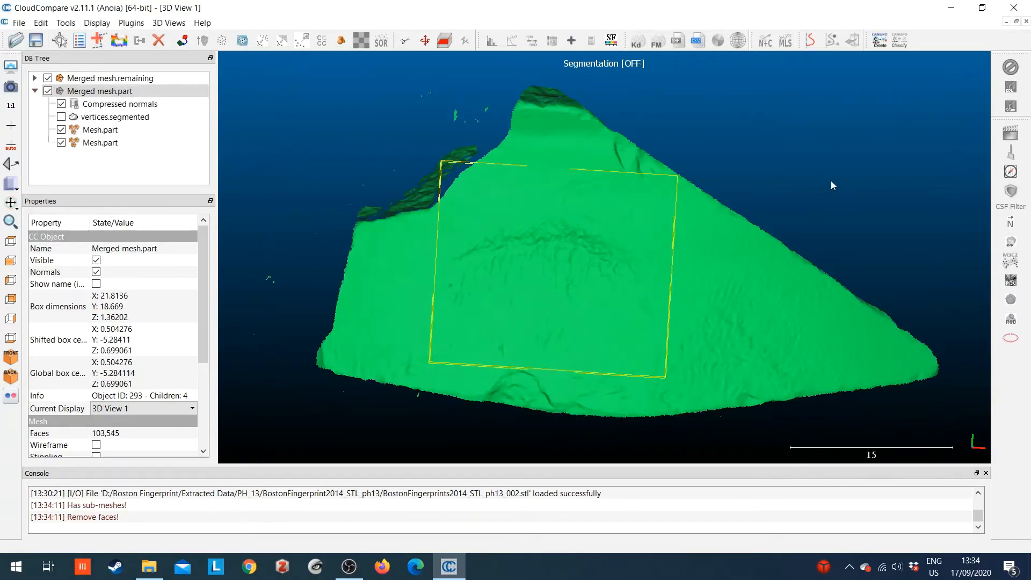
Check the segmented part by toggling its visibility, and hide Merged mesh.remaining to show only the fingerprint patch
left_click(48, 92)
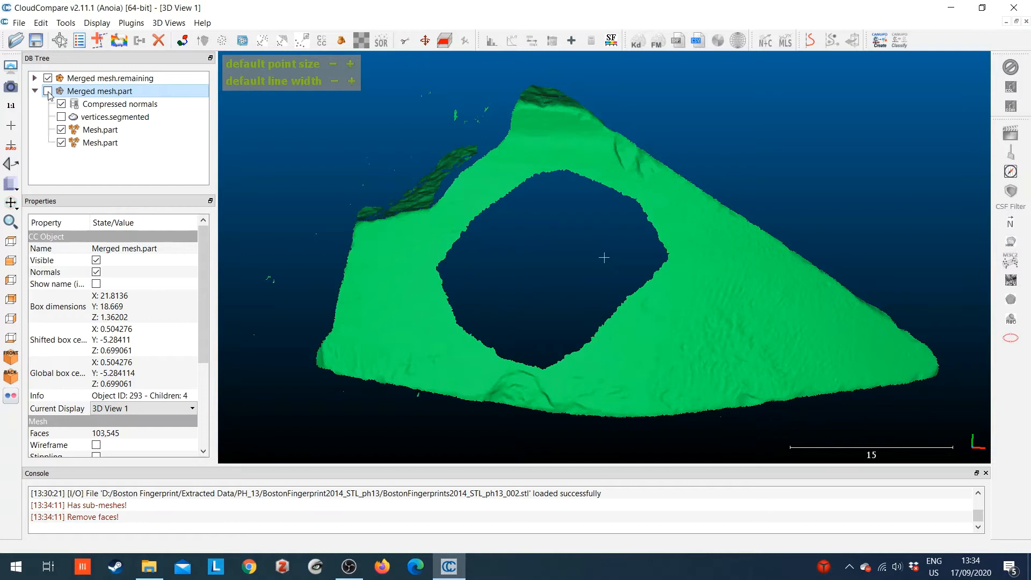
left_click(48, 91)
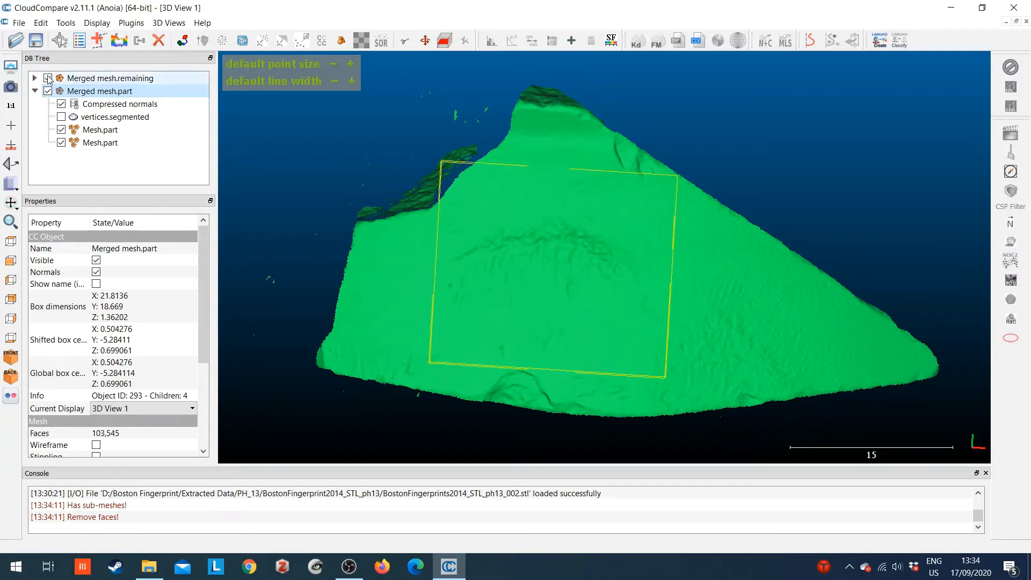
left_click(49, 78)
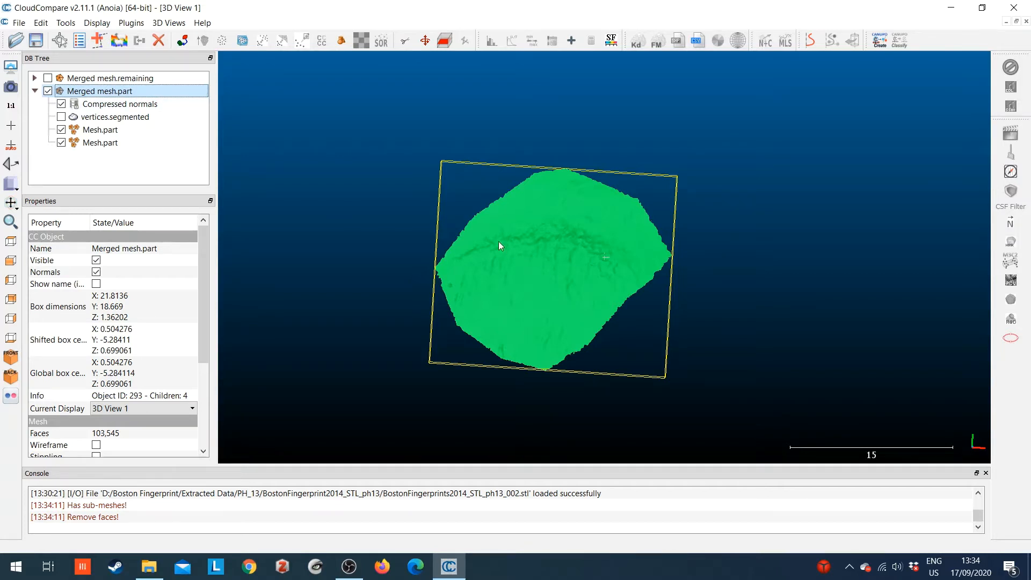
left_click_drag(498, 243, 582, 298)
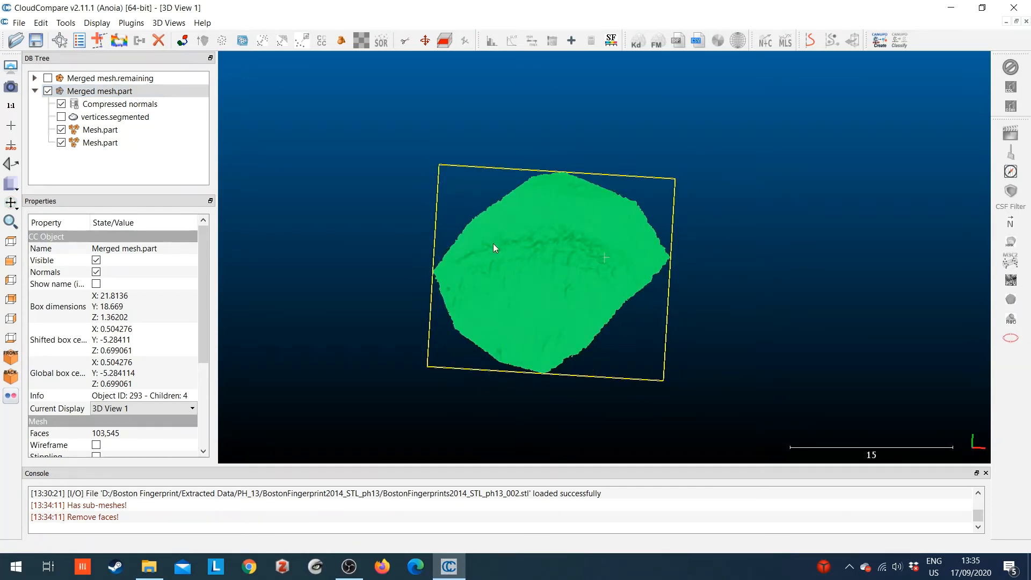
Rename the segmented fingerprint mesh as PH 13 FP 1
left_click(120, 93)
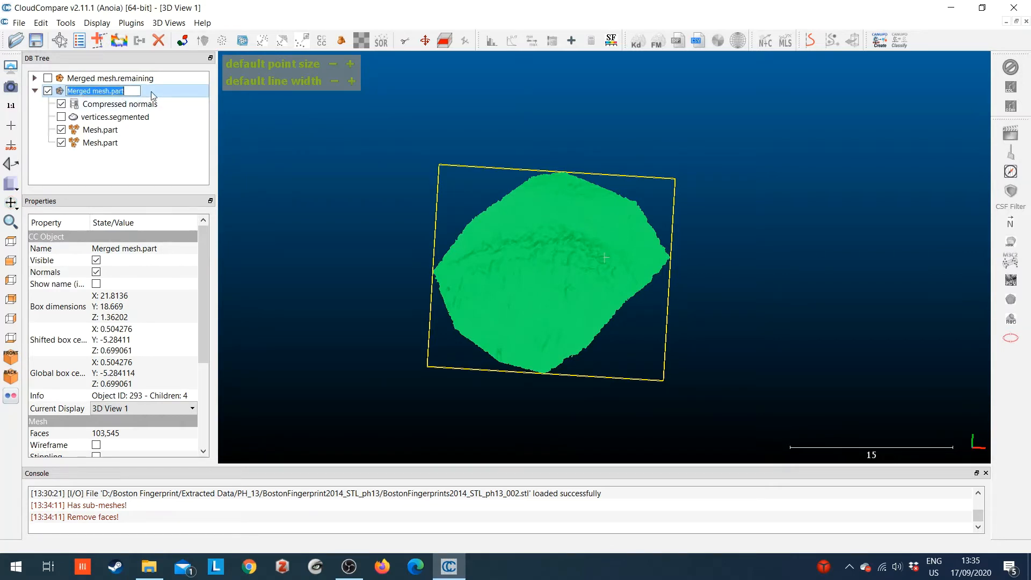
left_click(151, 91)
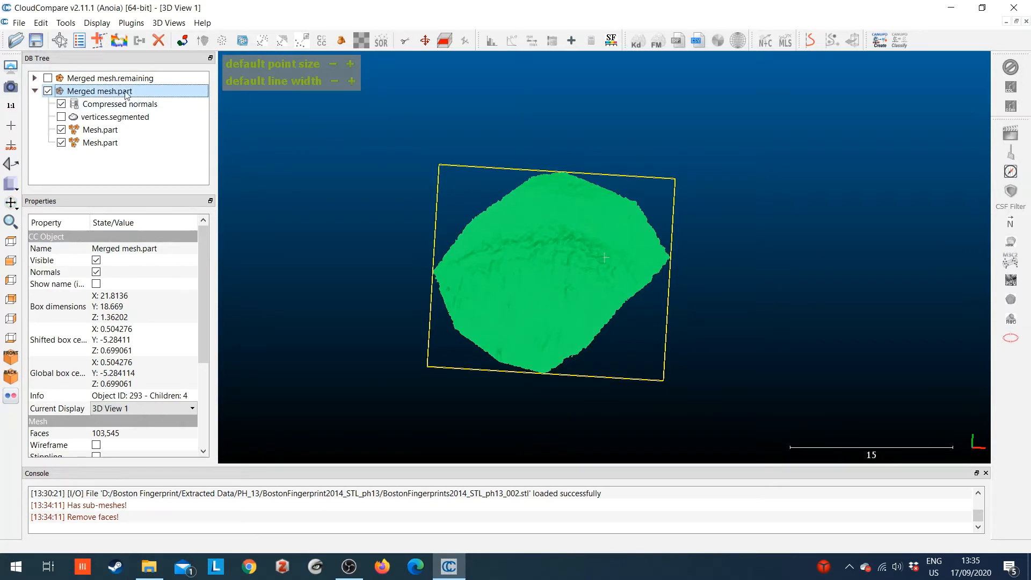
left_click(109, 93)
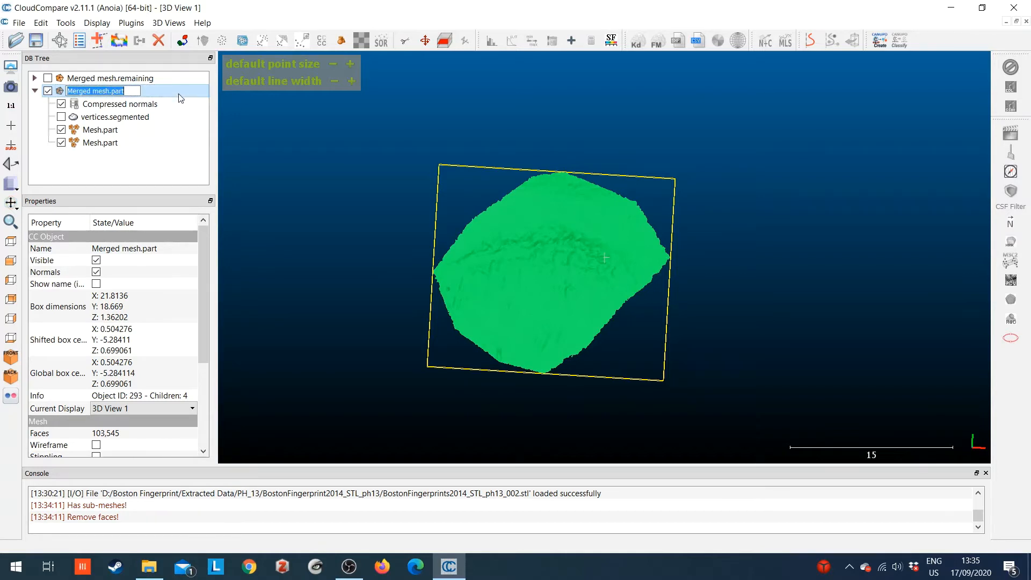
type("P")
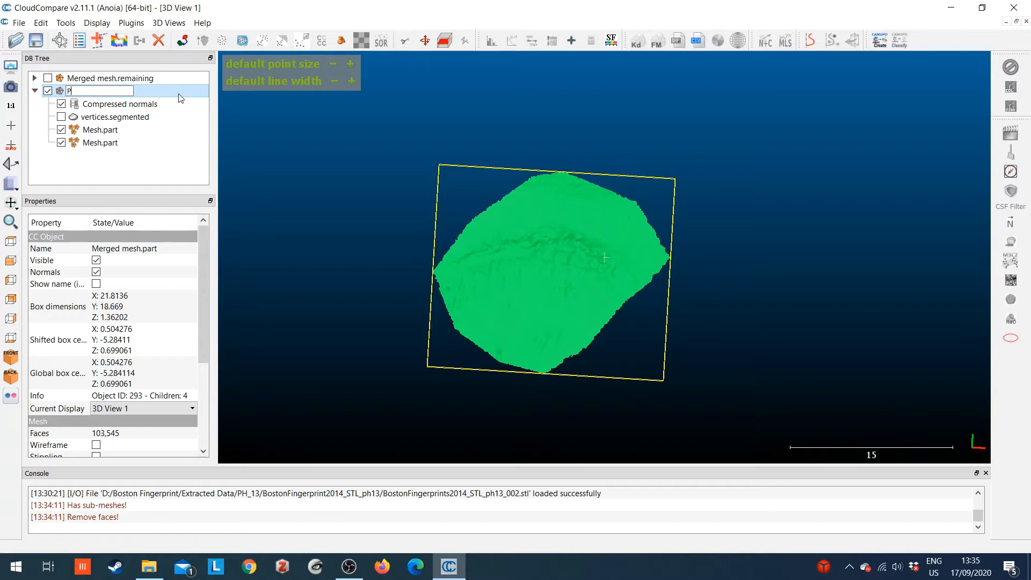
type("H 13 FP 1")
key("Return")
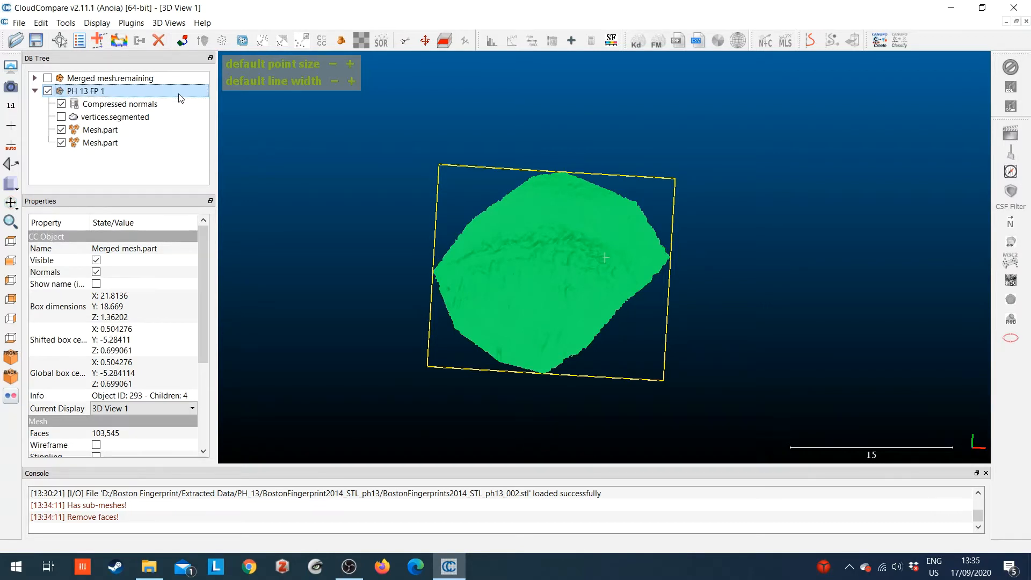
left_click(179, 92)
Clone the PH 13 FP 1 mesh, then hide the clone and collapse its entry
left_click(119, 42)
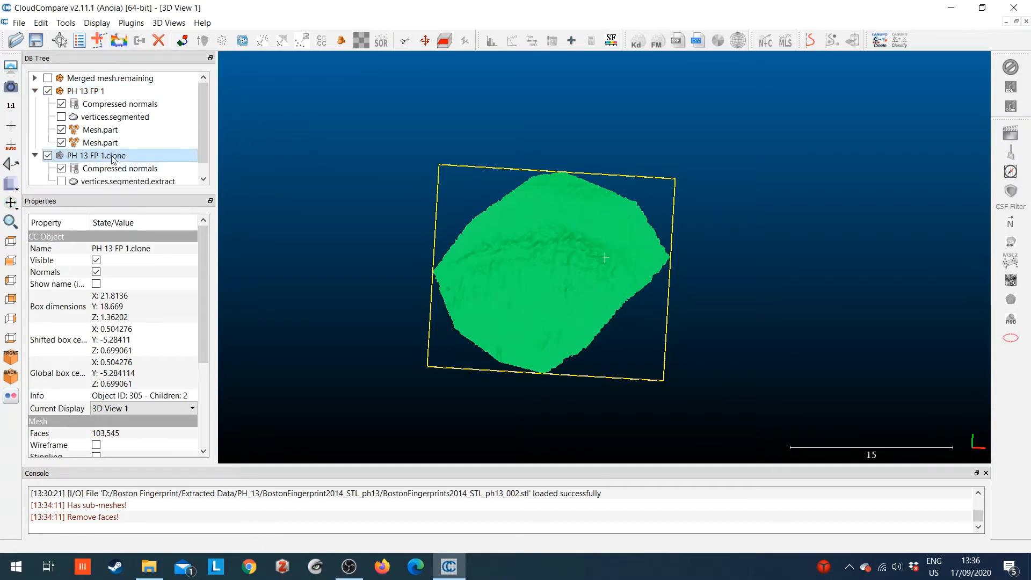
left_click(48, 155)
left_click(35, 155)
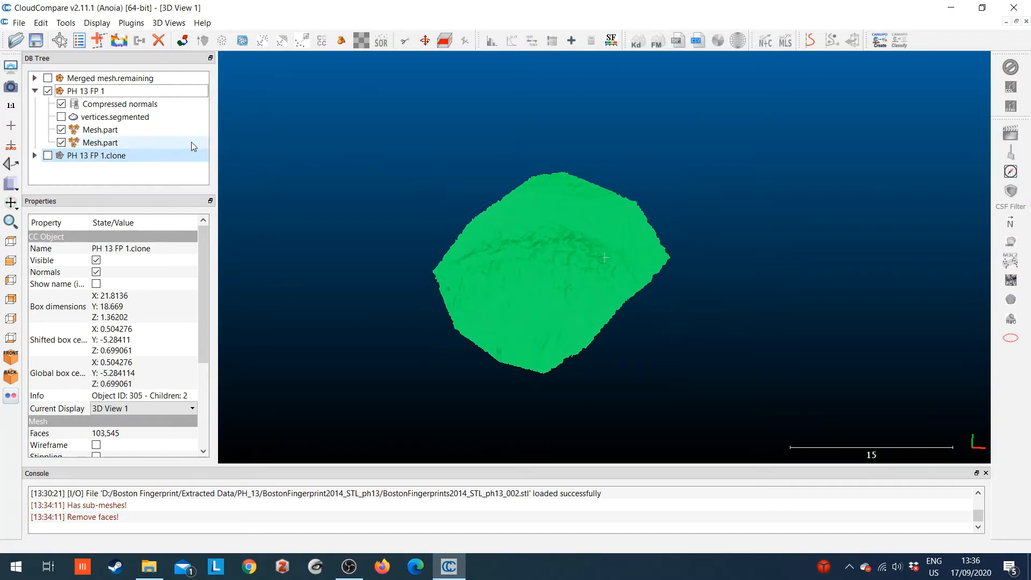
left_click(121, 170)
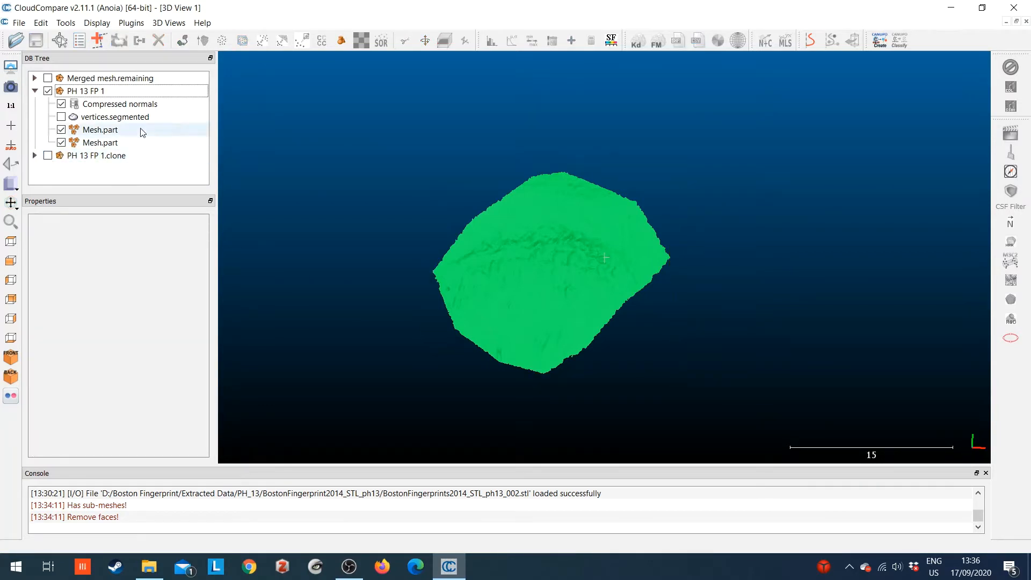
Save the remaining mesh, PH 13 FP 1 and its clone together as the CloudCompare BIN file Exercise3 in the Boston Fingerprint folder
left_click(101, 91)
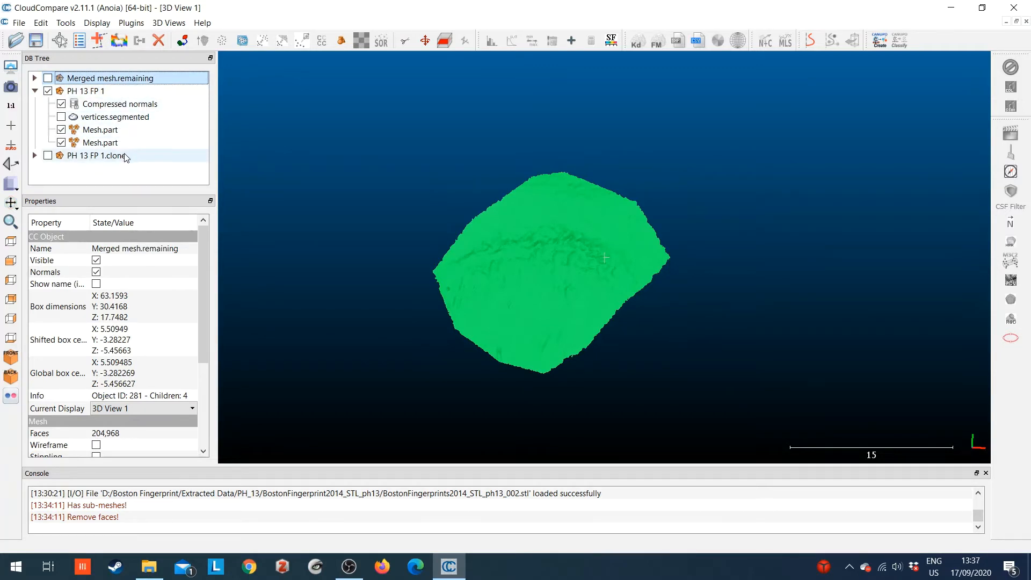
left_click(35, 91)
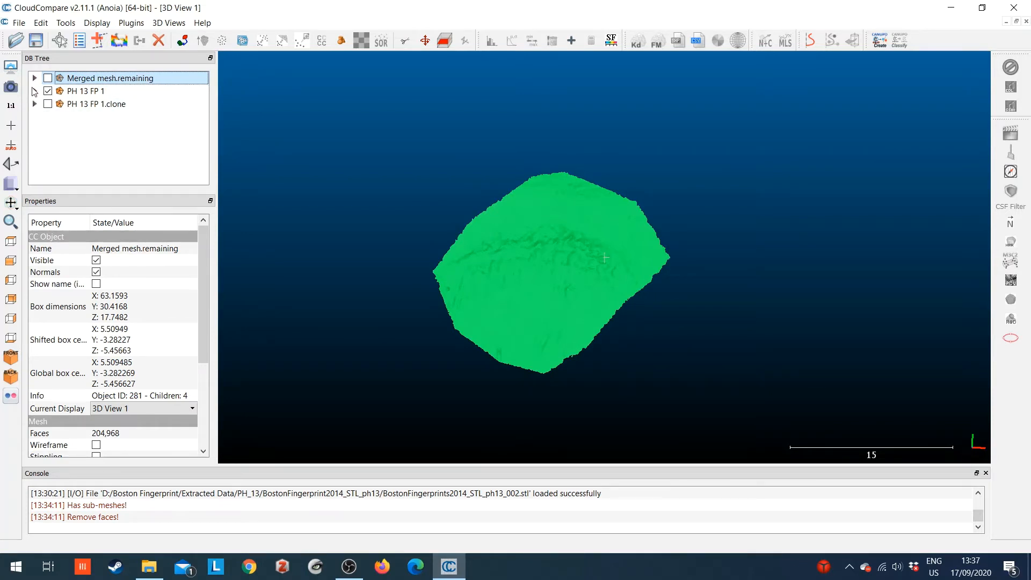
left_click(107, 105, "shift")
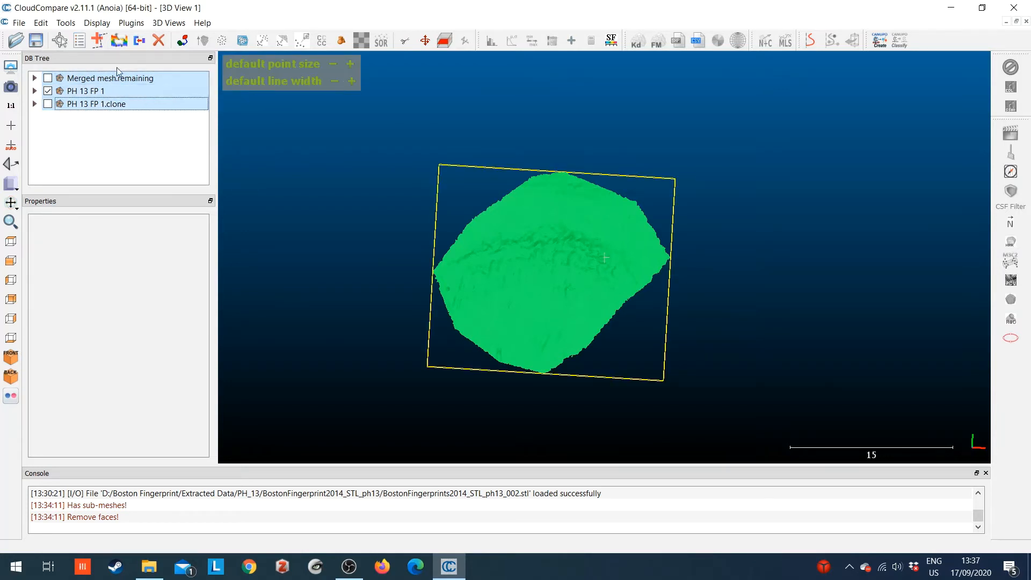
left_click(36, 40)
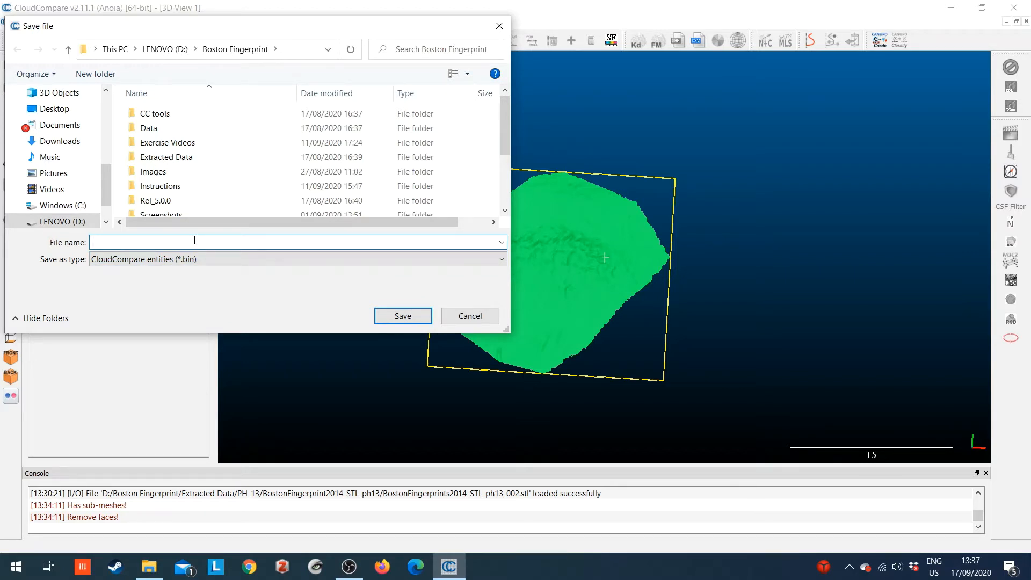
type("Exercise3")
key("Return")
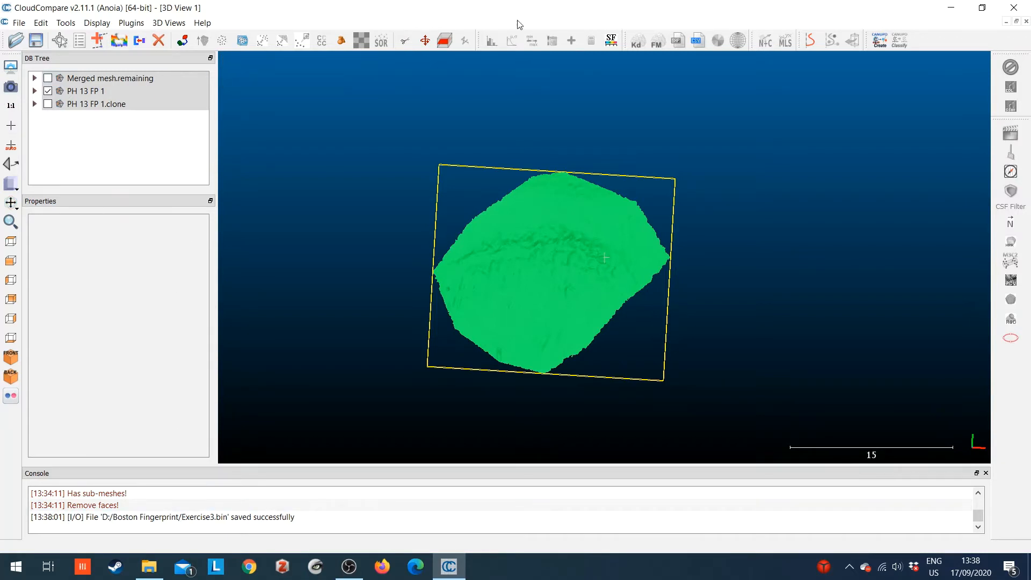
Close all open entities, and open Exercise3.bin from the Boston Fingerprint folder
left_click(20, 22)
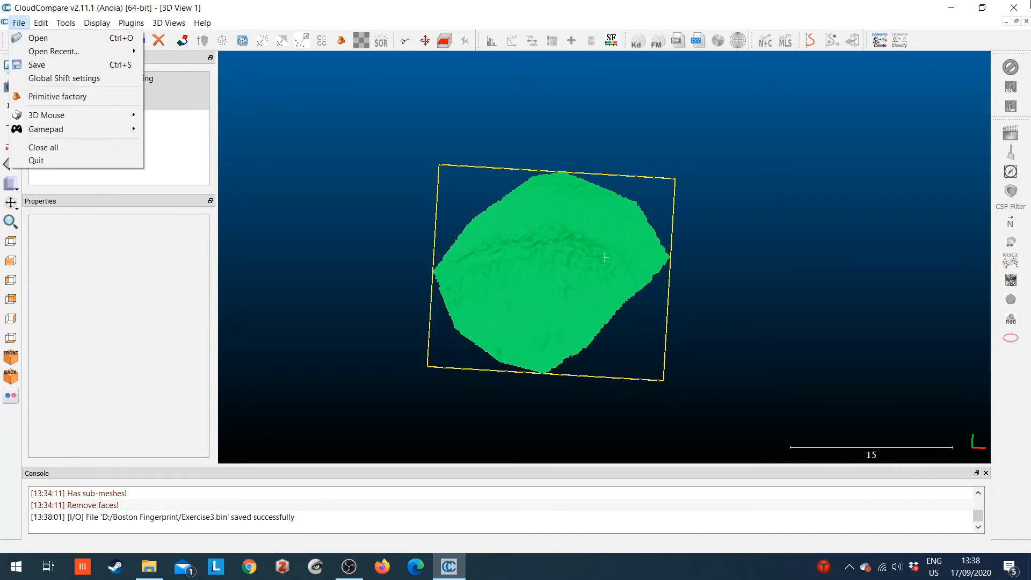
left_click(35, 145)
left_click(20, 43)
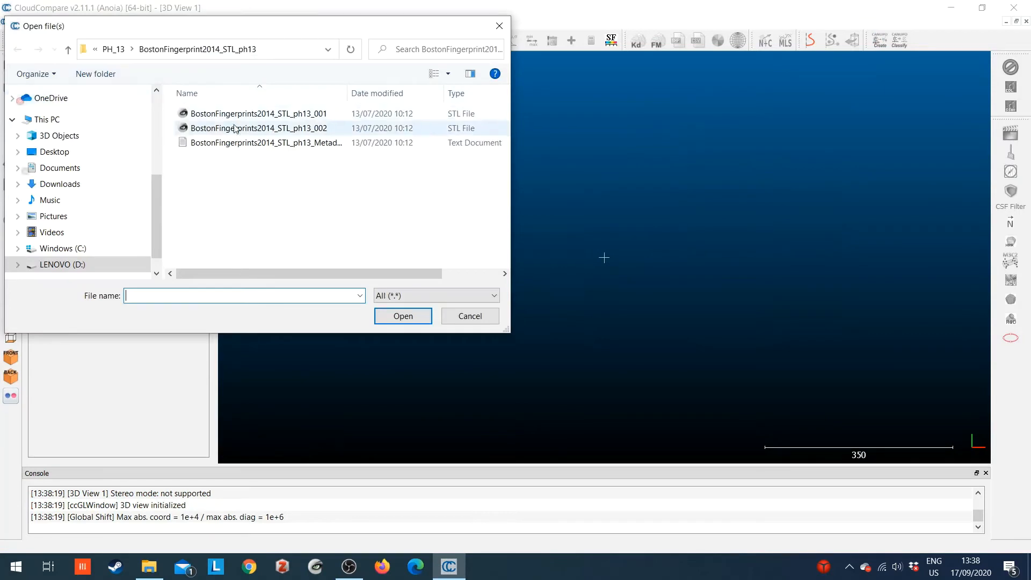
left_click(95, 50)
left_click(95, 49)
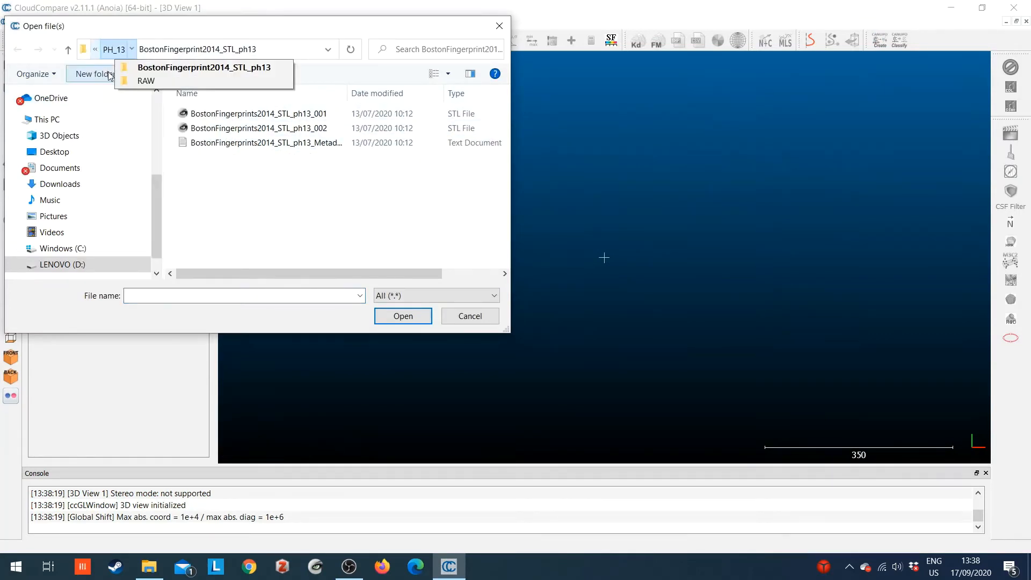
left_click(95, 49)
left_click(129, 81)
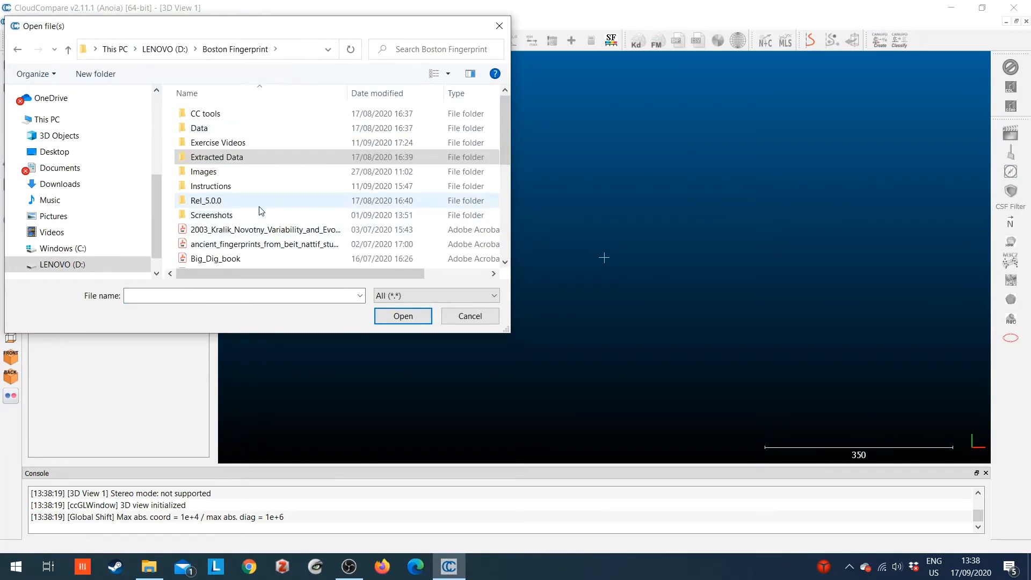
scroll(261, 208, "down", 5)
scroll(260, 210, "up", 1)
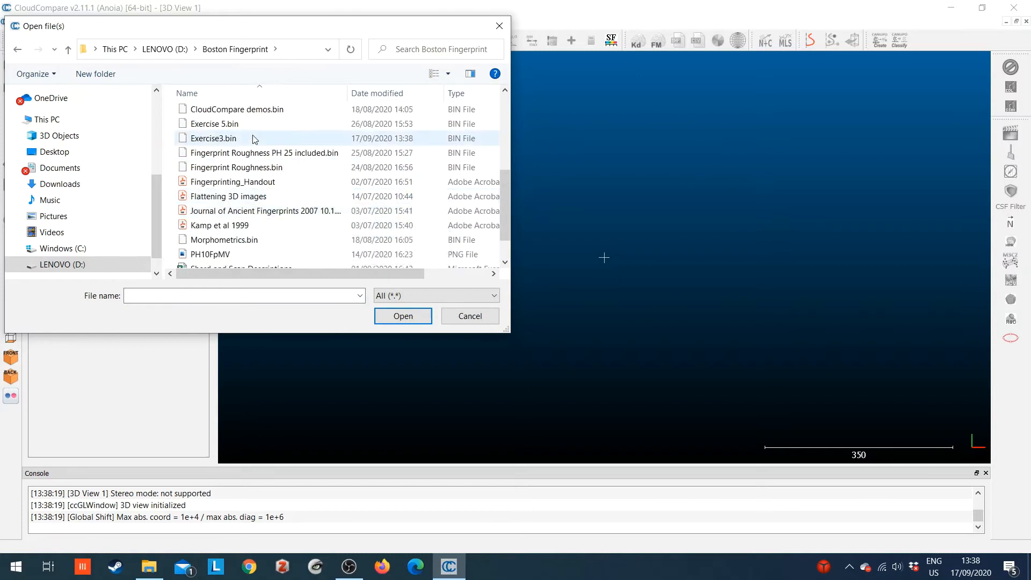
double_click(226, 138)
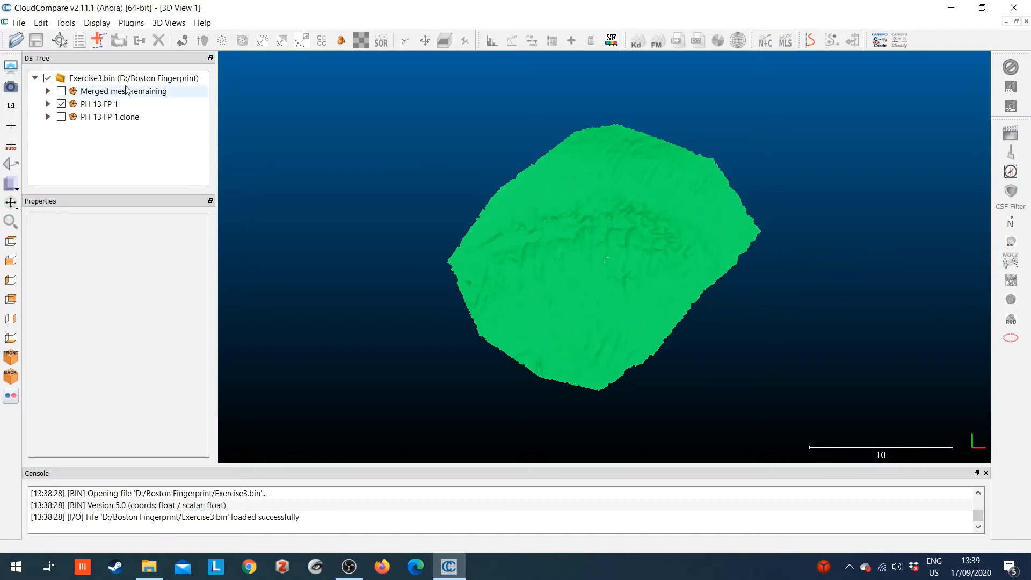
Level the PH 13 FP 1 mesh using three floor-plane points spread around the edge of the fingerprint patch
left_click(123, 104)
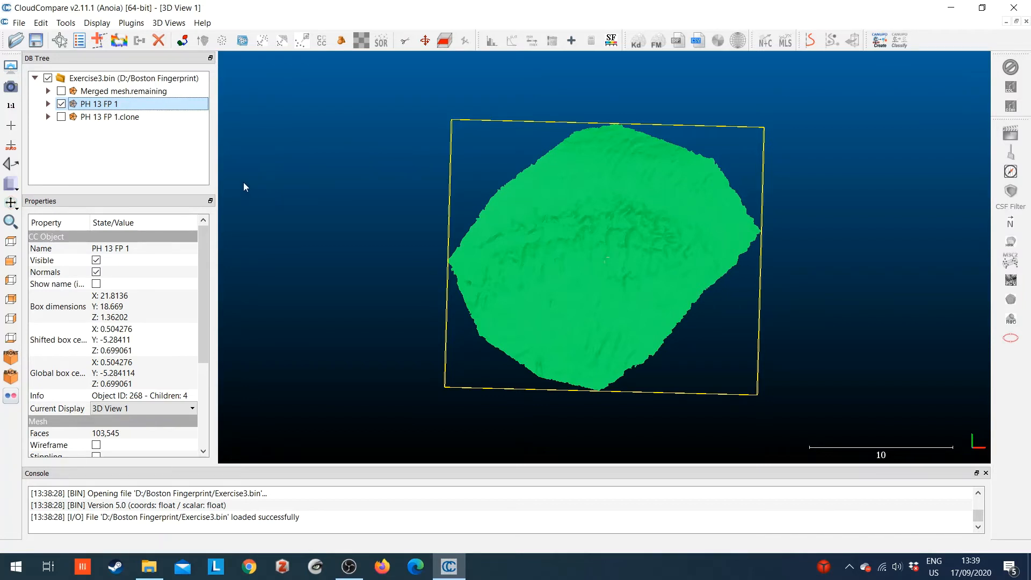
left_click(7, 165)
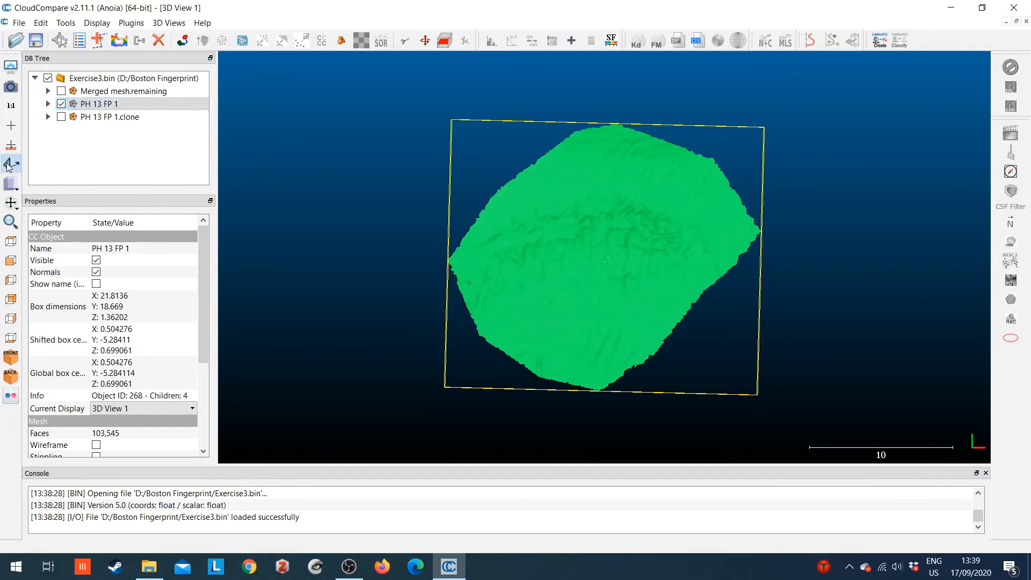
left_click(578, 139)
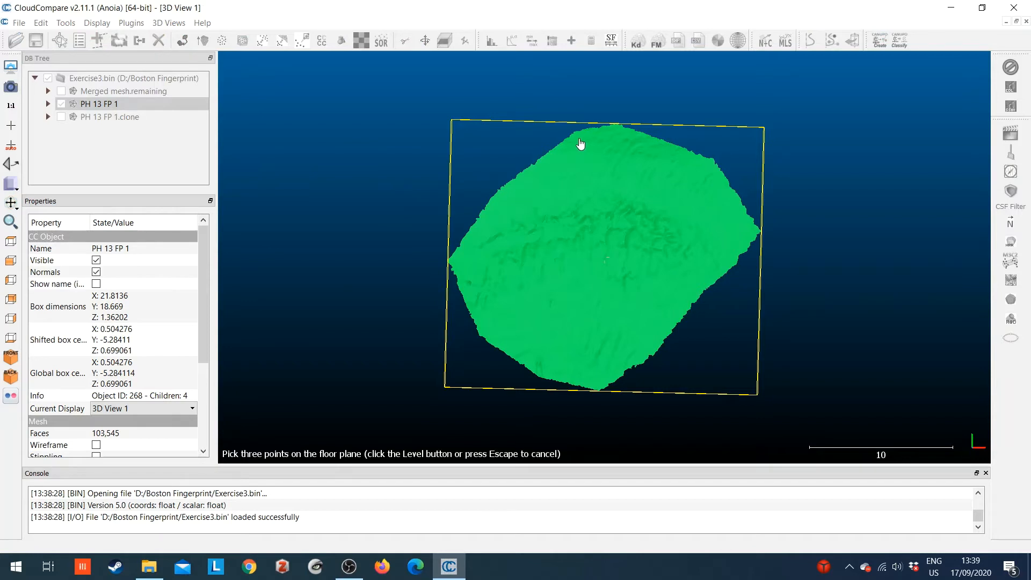
left_click(753, 236)
left_click(511, 354)
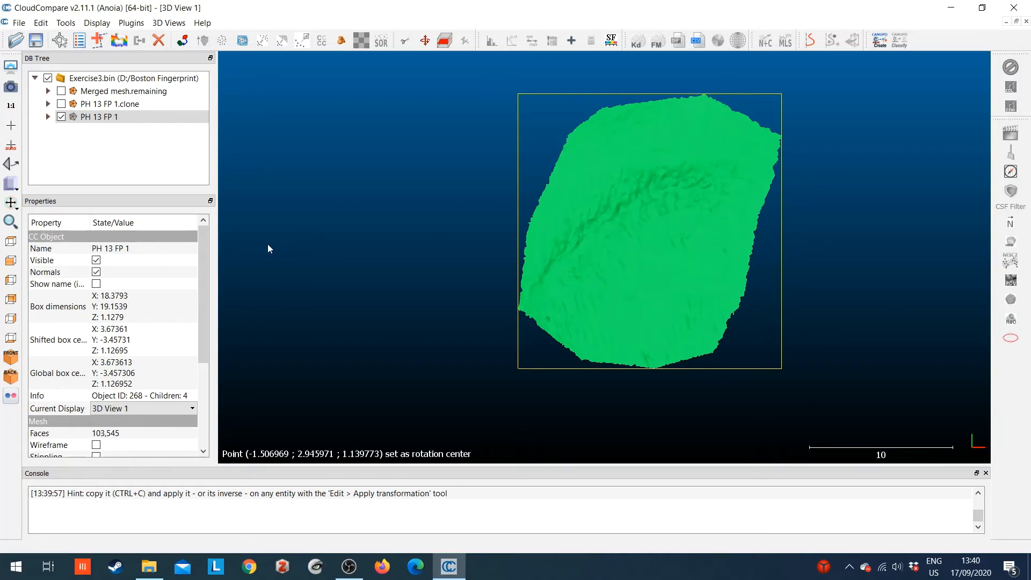
Fit a plane to the levelled PH 13 FP 1 mesh
left_click(65, 23)
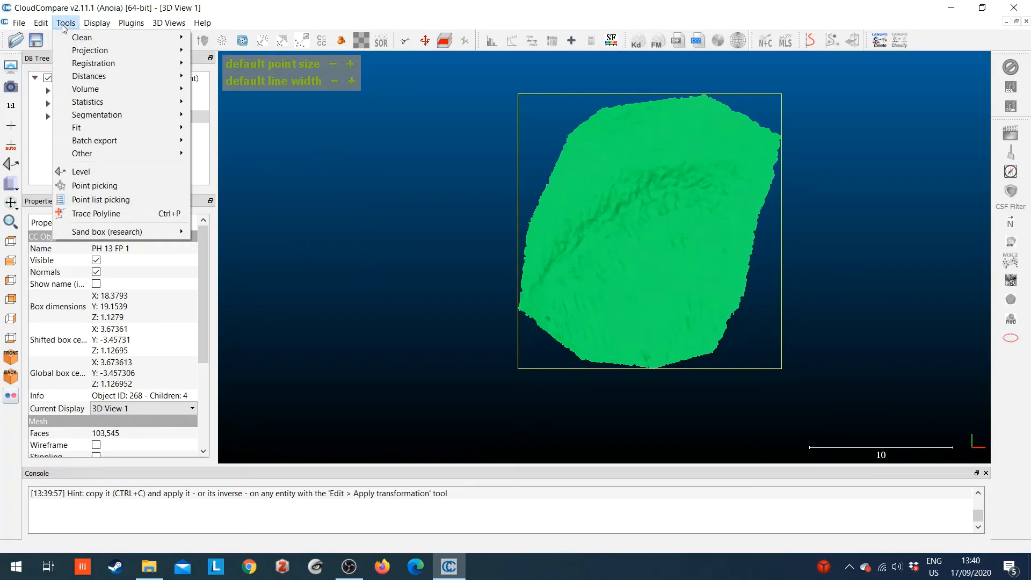
mouse_move(86, 127)
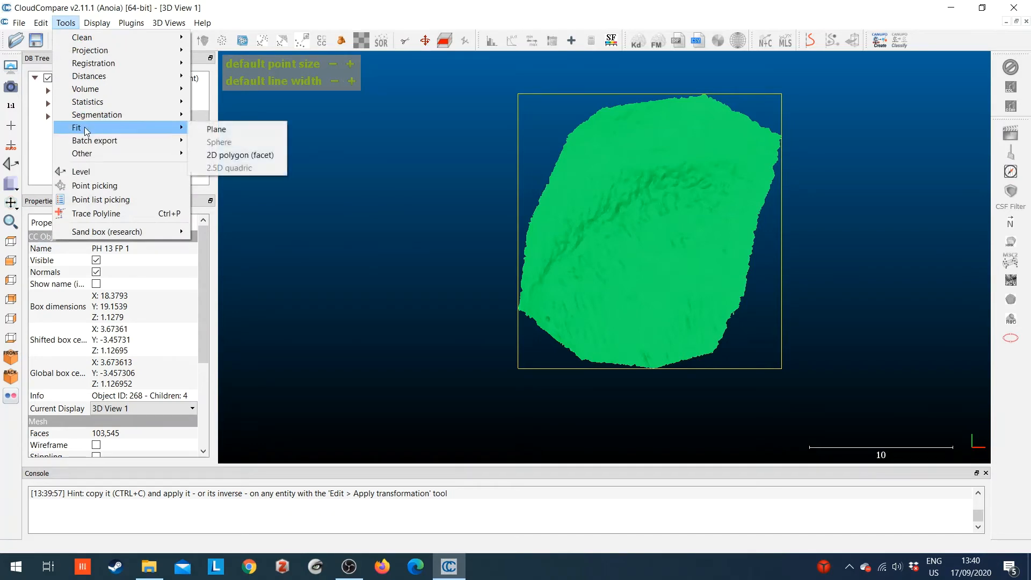
left_click(215, 130)
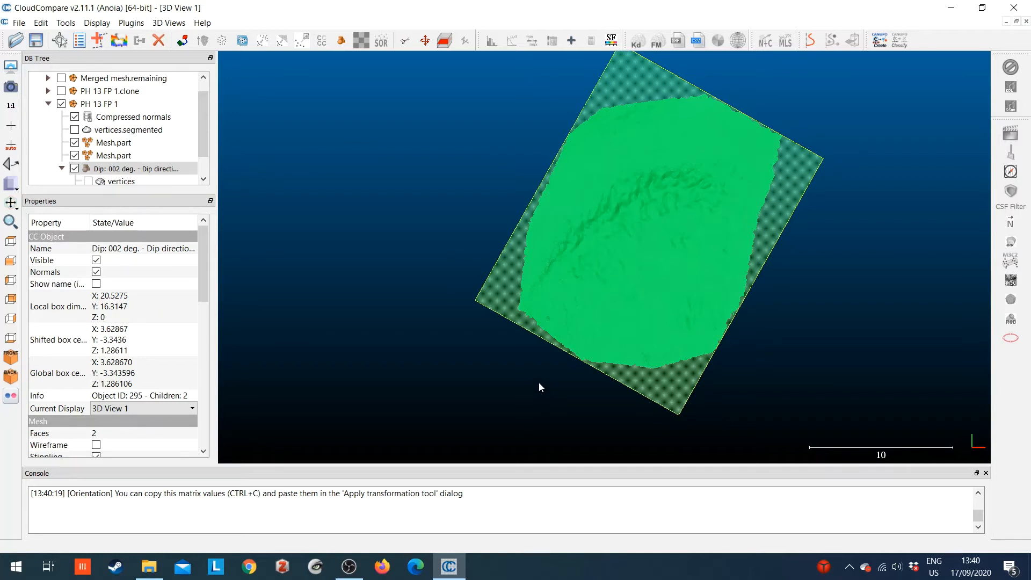
Find the fitted plane's 4x4 orientation matrix in the console output and copy its values
left_click(980, 494)
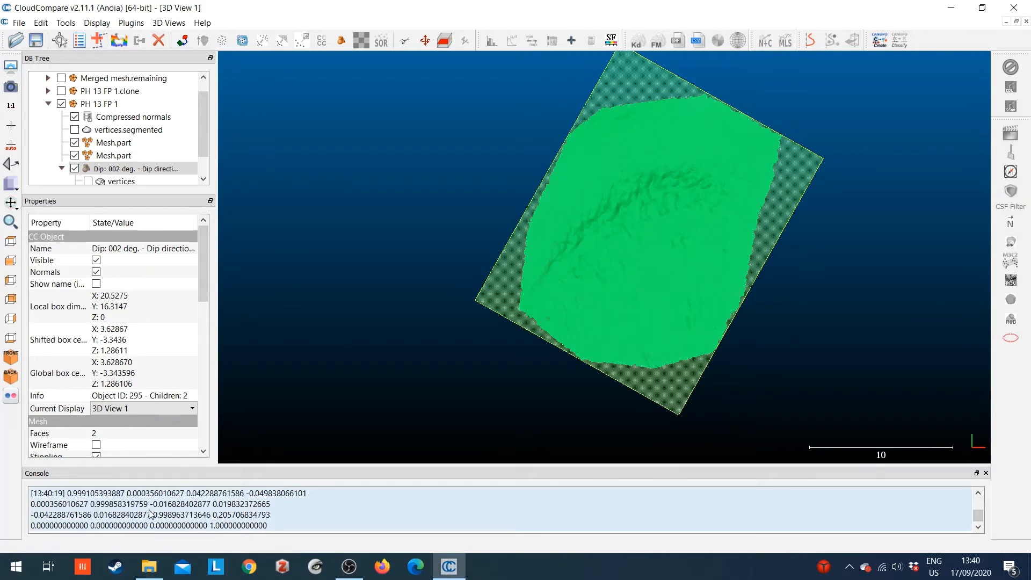
left_click(153, 514)
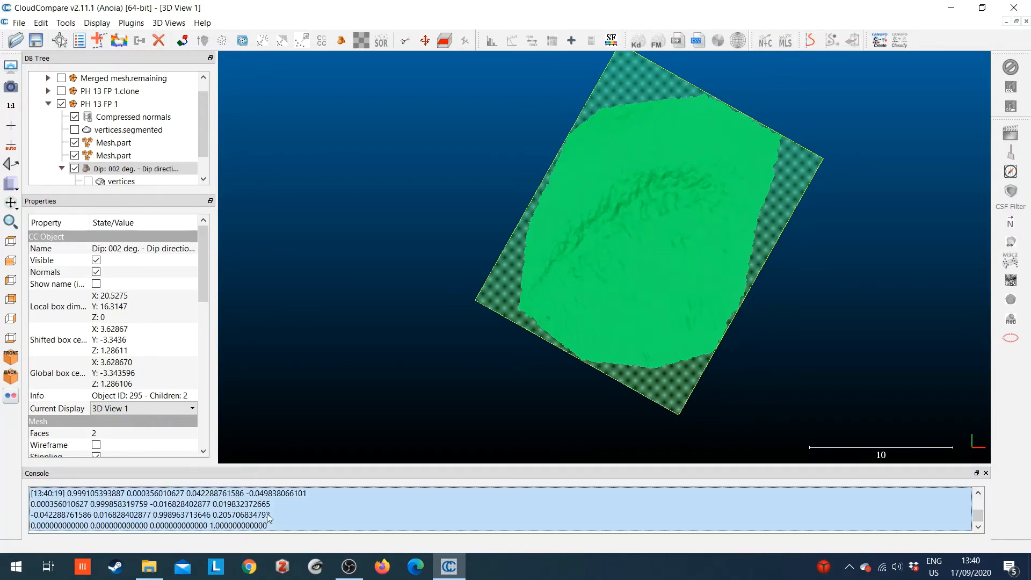
left_click(978, 526)
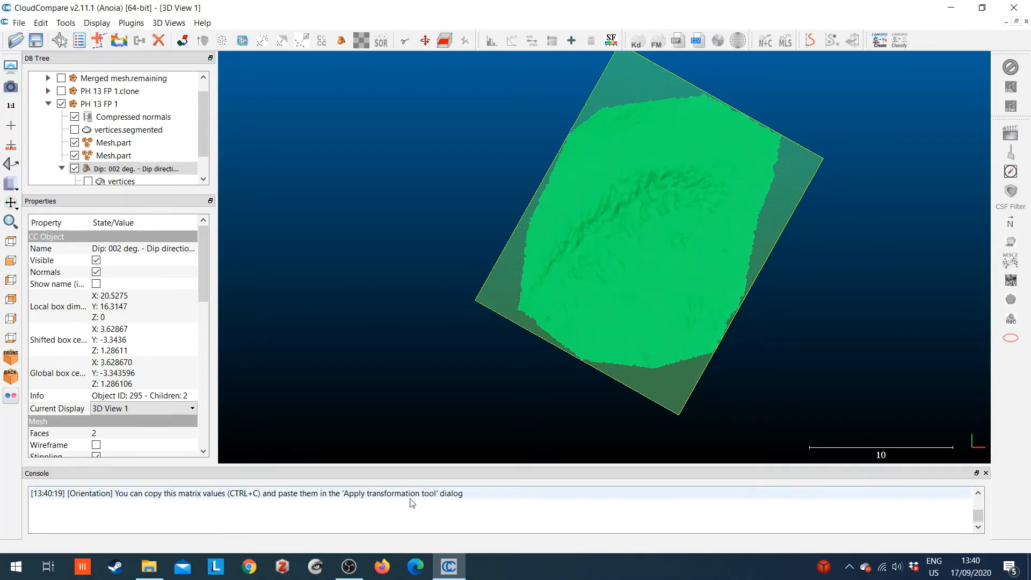
left_click(977, 493)
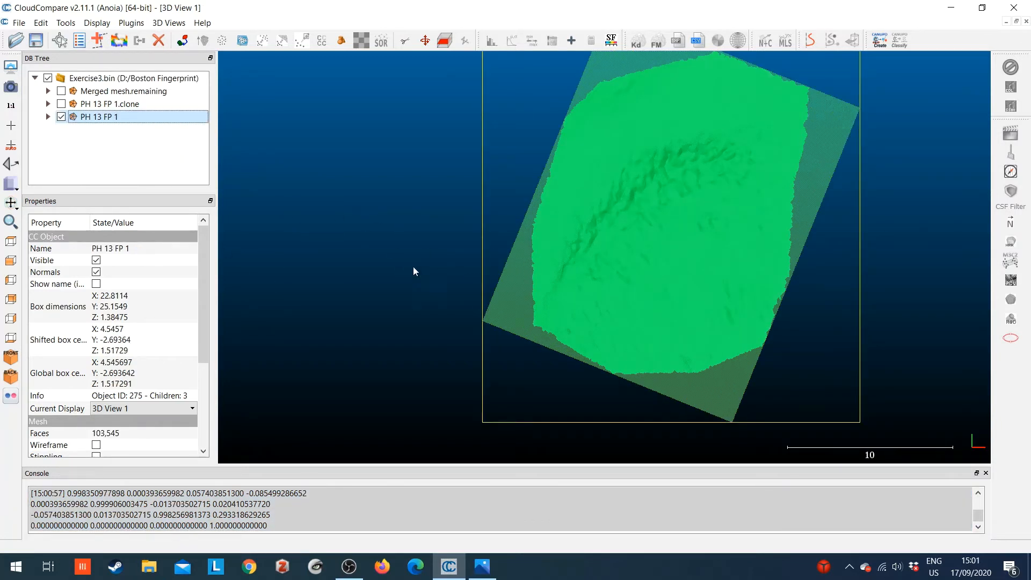
Apply a transformation to PH 13 FP 1, replacing the 4x4 matrix values with the matrix copied from the plane fit
left_click(42, 23)
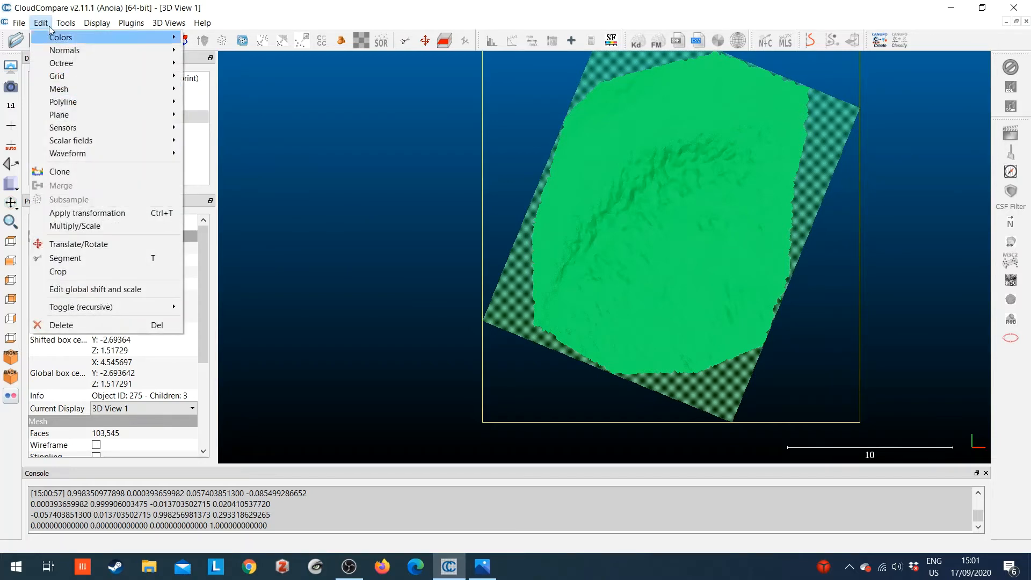
left_click(86, 213)
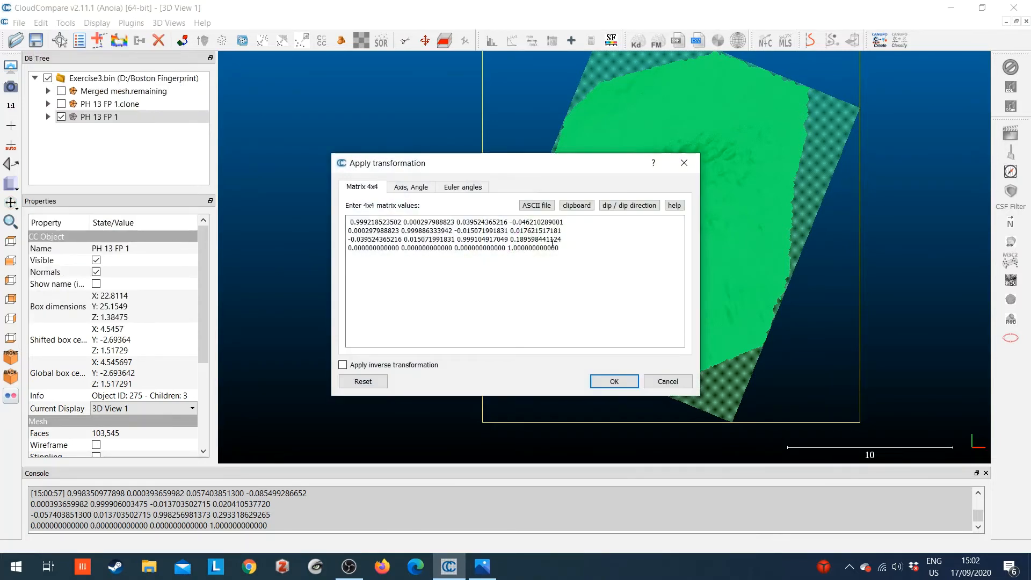
key("ctrl+a")
type("0.998350977898 0.000393659982 0.057403851300 -0.085499286652 0.000393659982 0.999906003475 -0.013703502715 0.020410537720 -0.057403851300 0.013703502715 0.998256981373 0.293318629265 0.000000000000 0.000000000000 0.000000000000 1.000000000000")
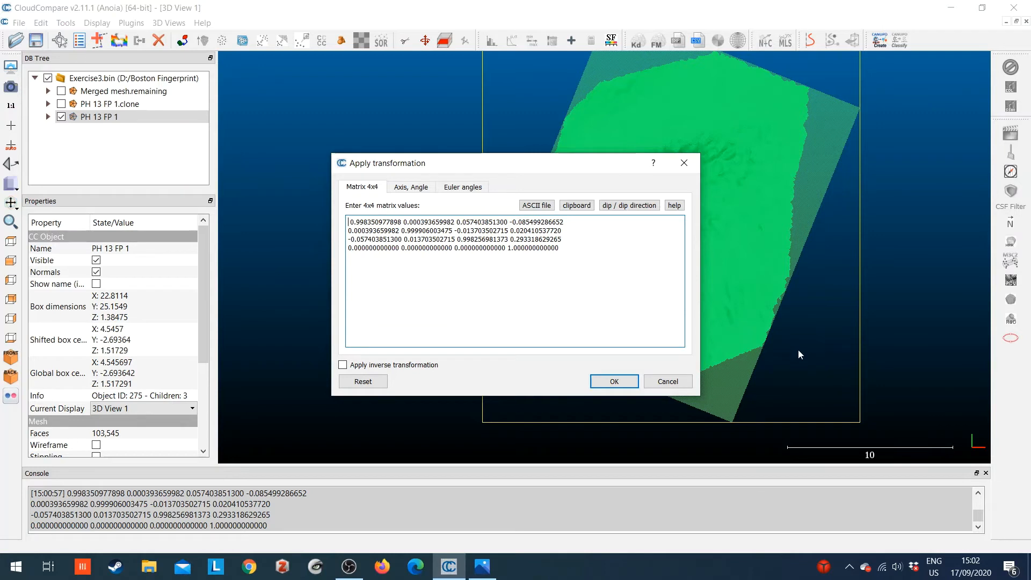
left_click(617, 382)
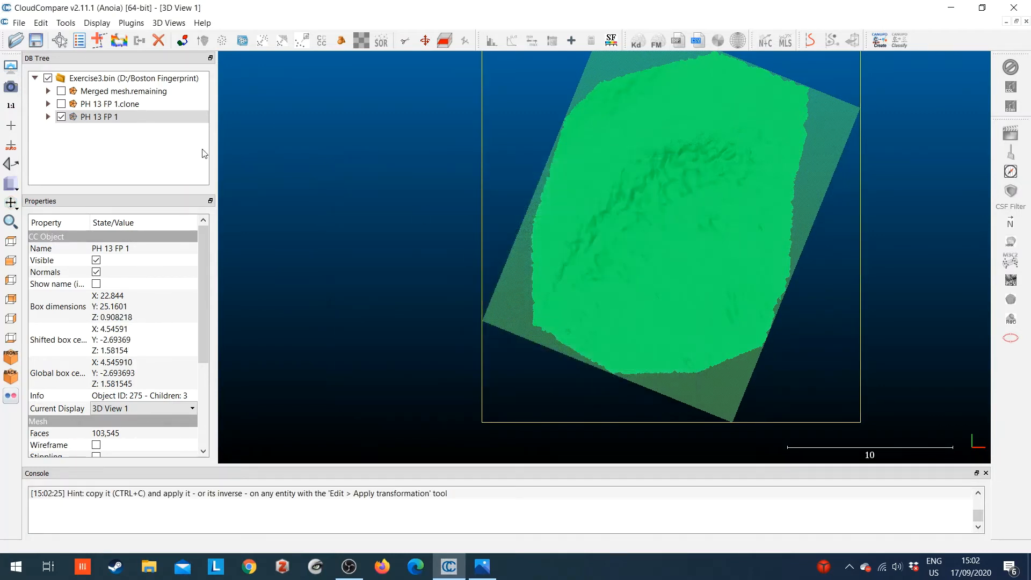
Hide the fitted plane stored under PH 13 FP 1 and collapse the mesh's entry
left_click(48, 116)
left_click(75, 156)
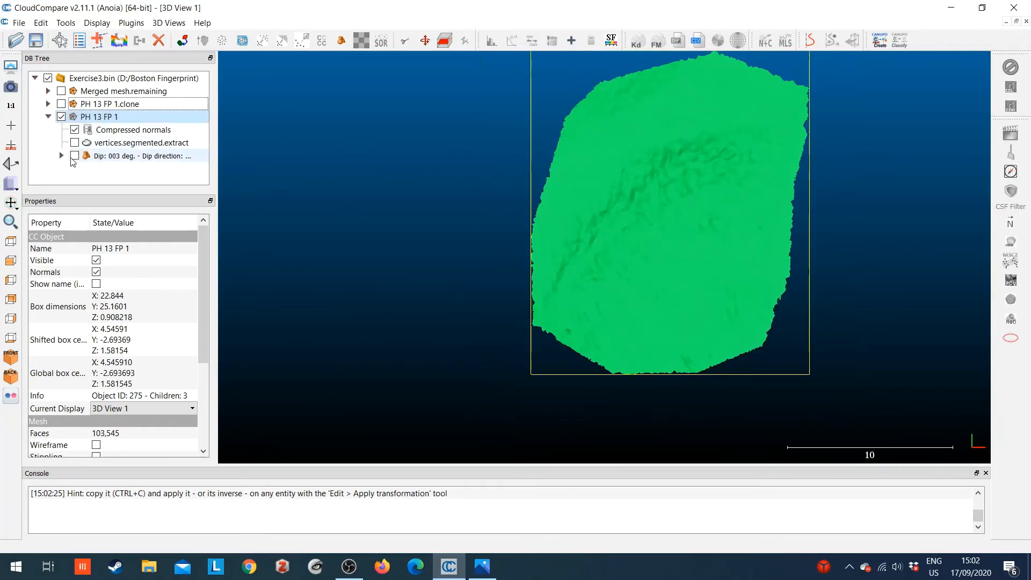
left_click(48, 116)
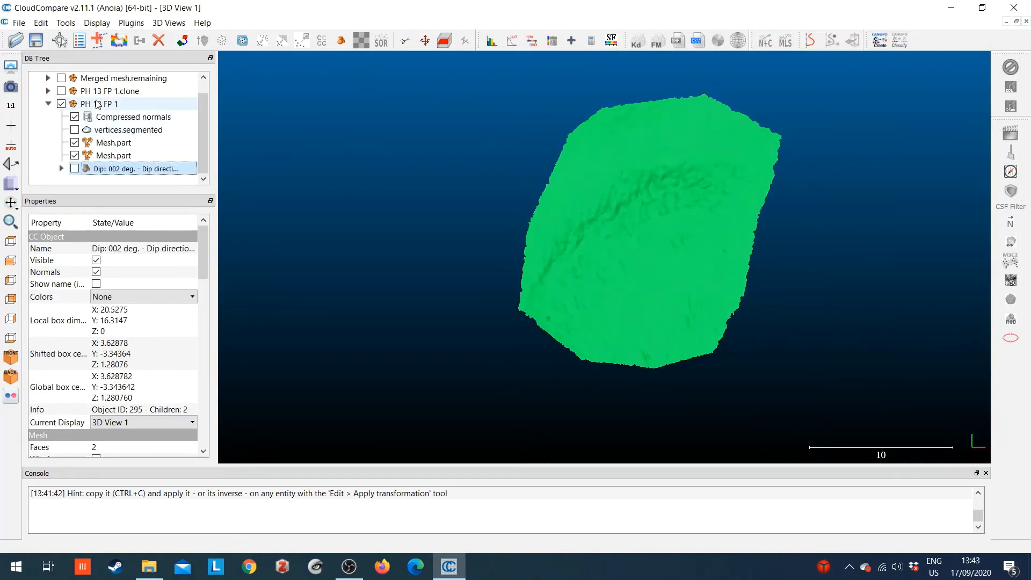
left_click(52, 105)
left_click(49, 105)
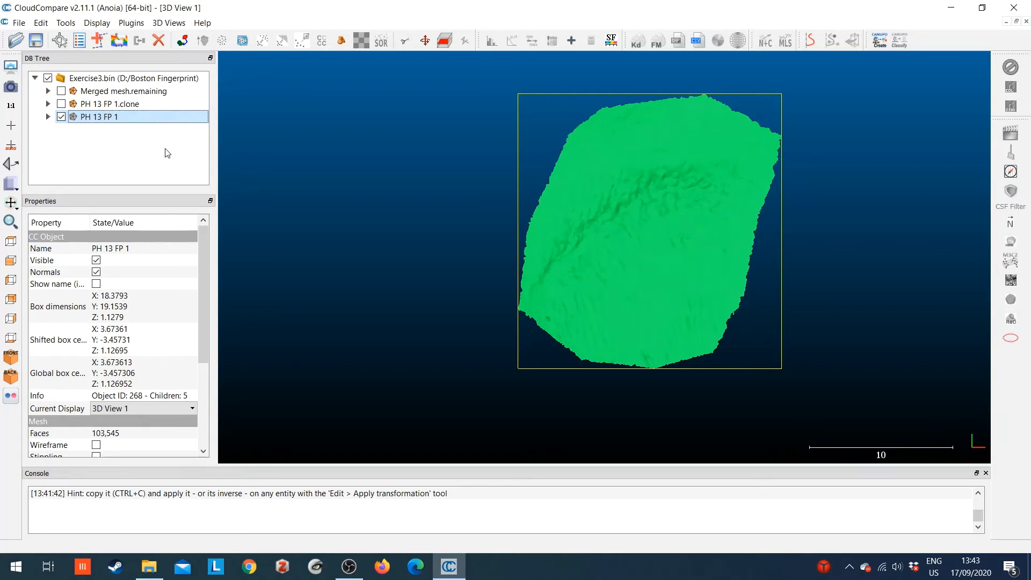
Export only the Z coordinate of PH 13 FP 1 to a scalar field
left_click(68, 24)
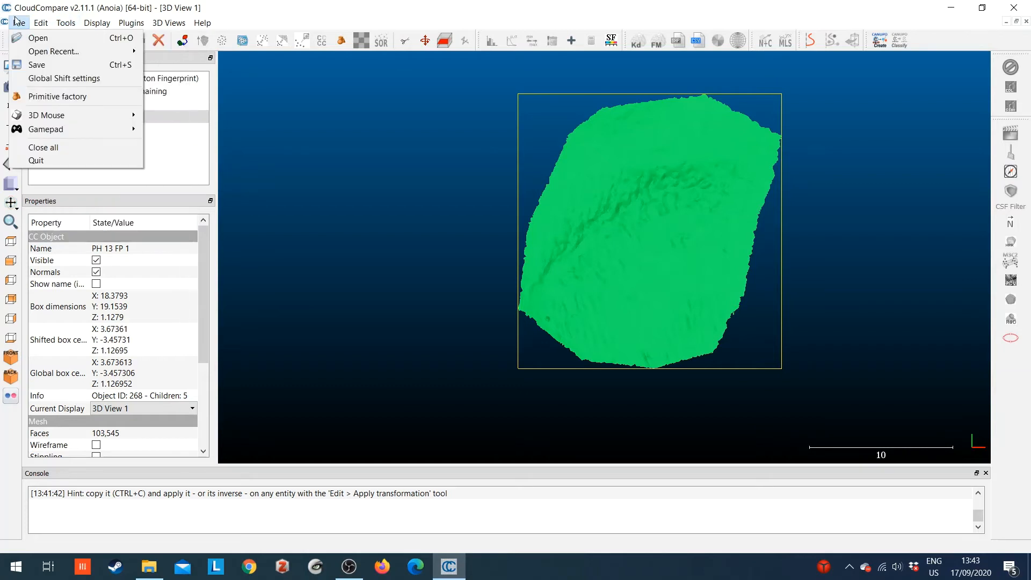
mouse_move(35, 25)
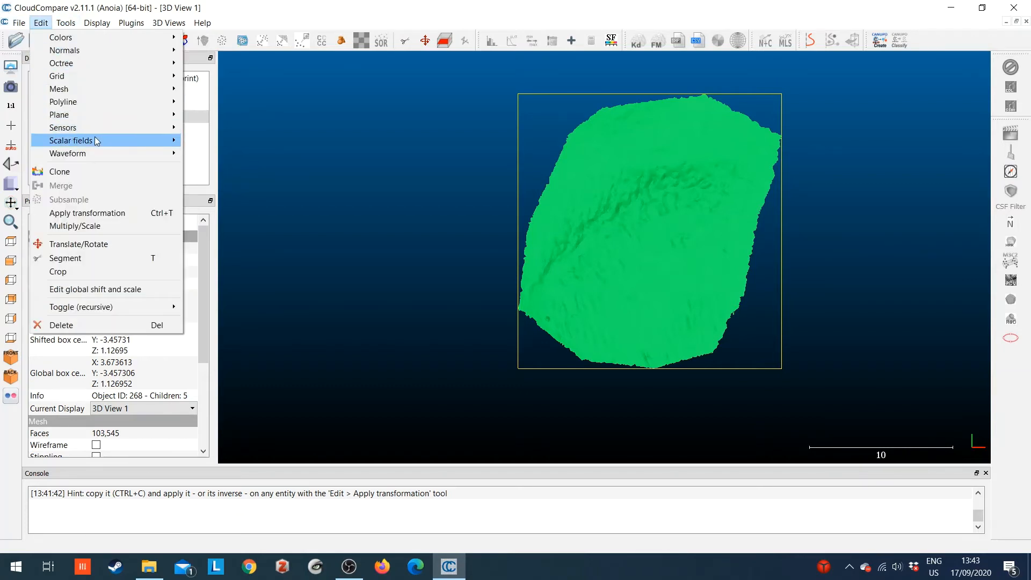
mouse_move(94, 140)
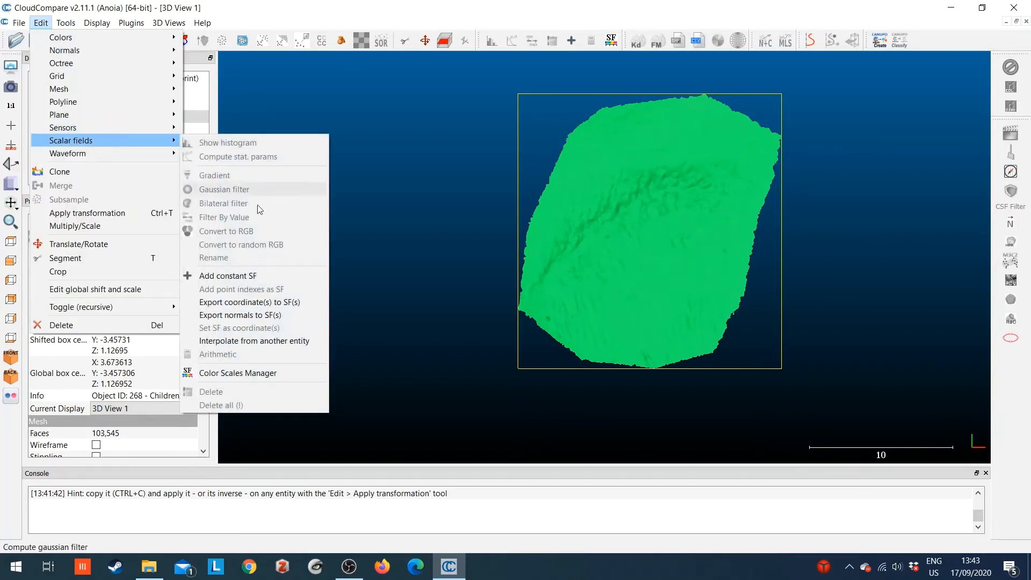
left_click(257, 302)
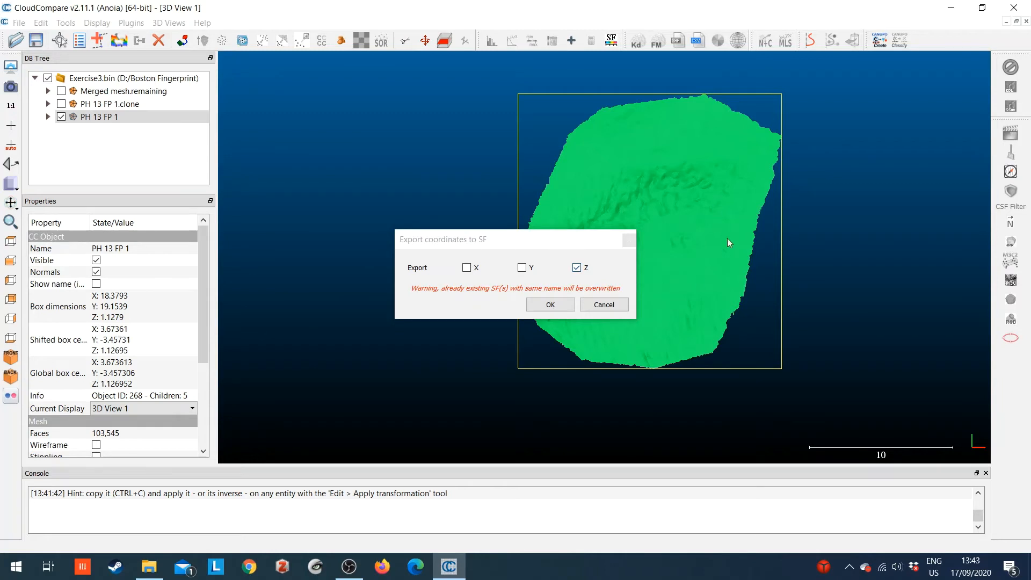
left_click(550, 304)
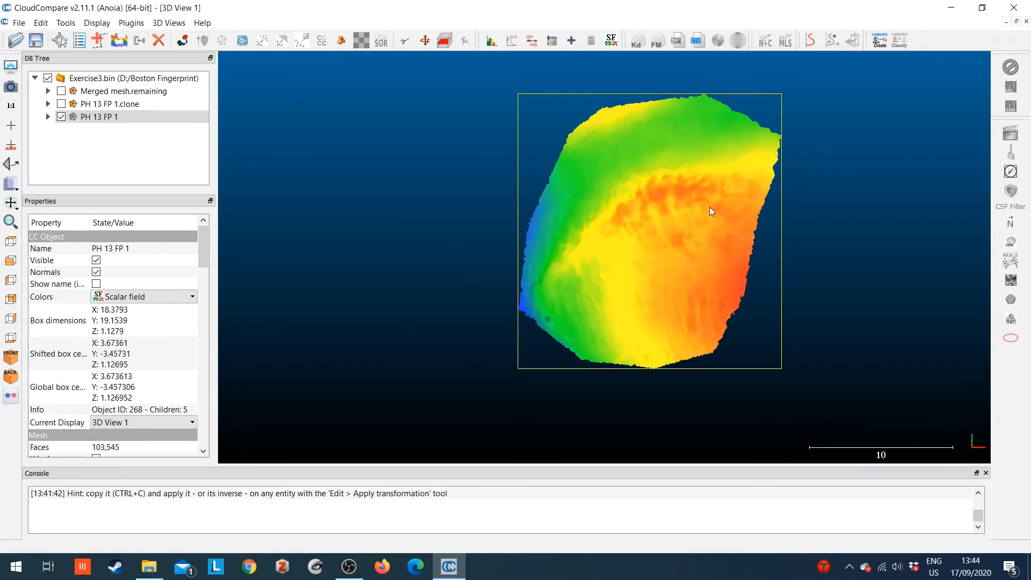
Inspect the PH 13 FP 1 relief by switching its colors to None and back to Scalar field, and review its scalar field properties
left_click_drag(659, 212, 675, 198)
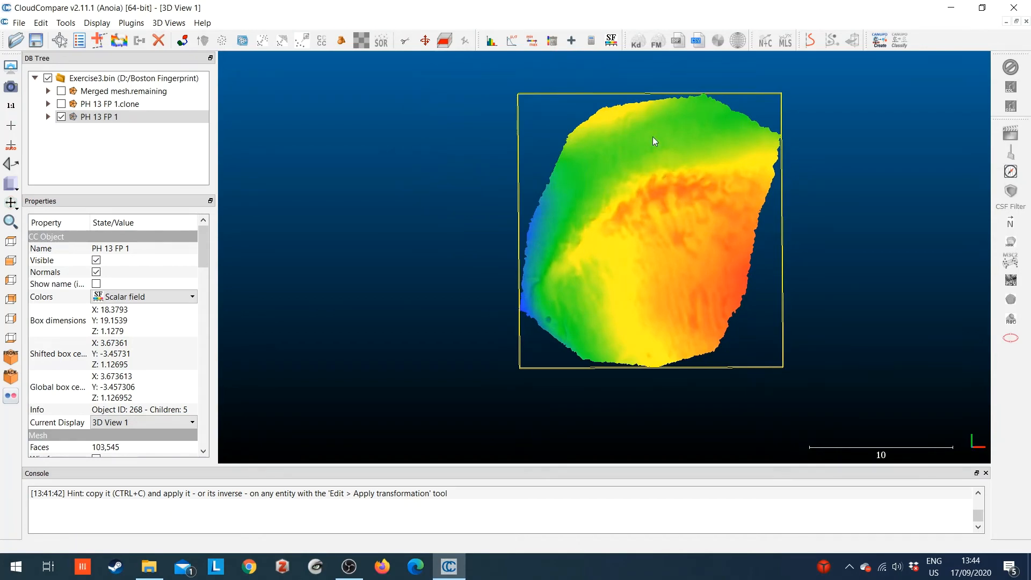
left_click_drag(572, 182, 510, 60)
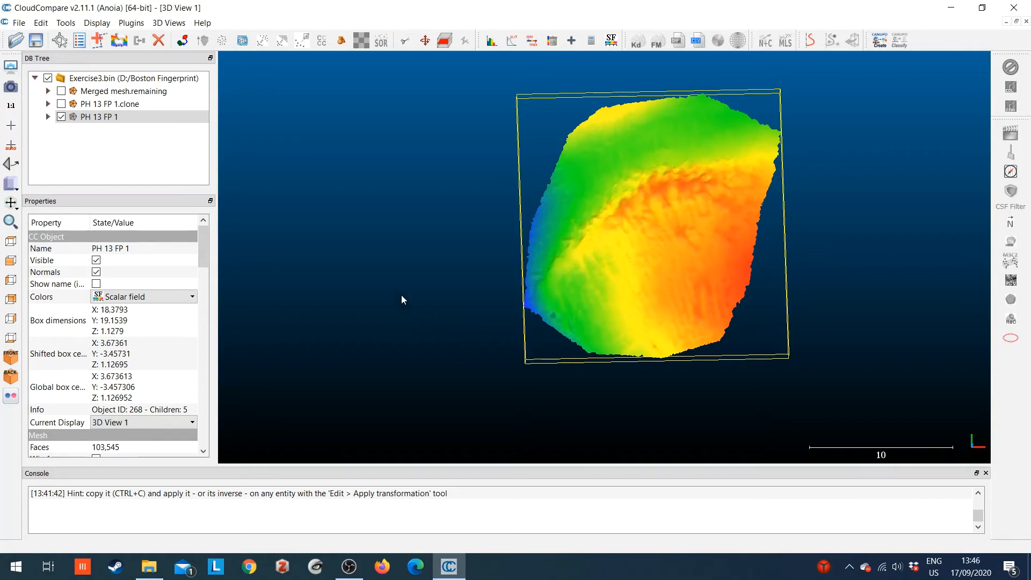
left_click(123, 116)
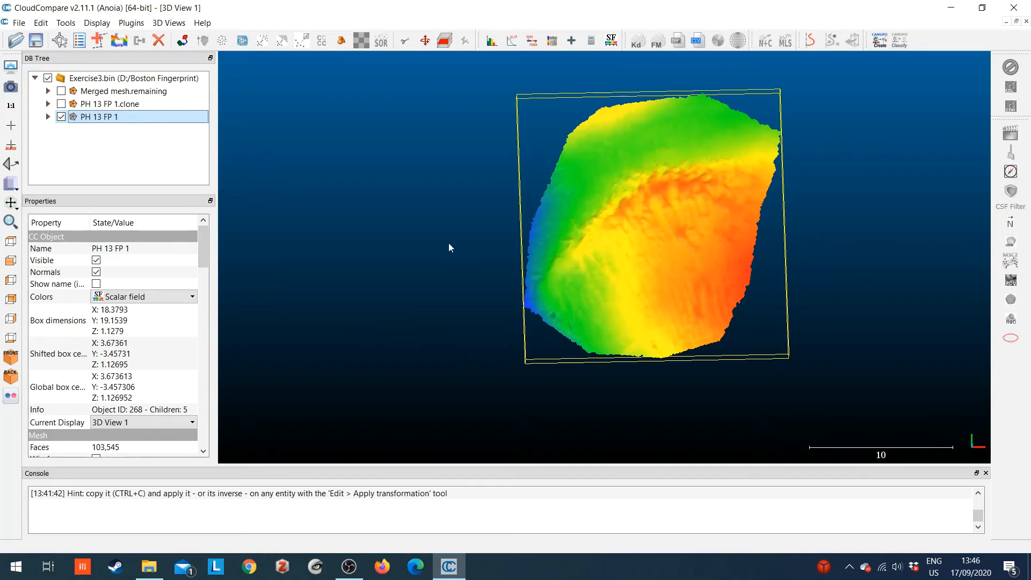
left_click(207, 257)
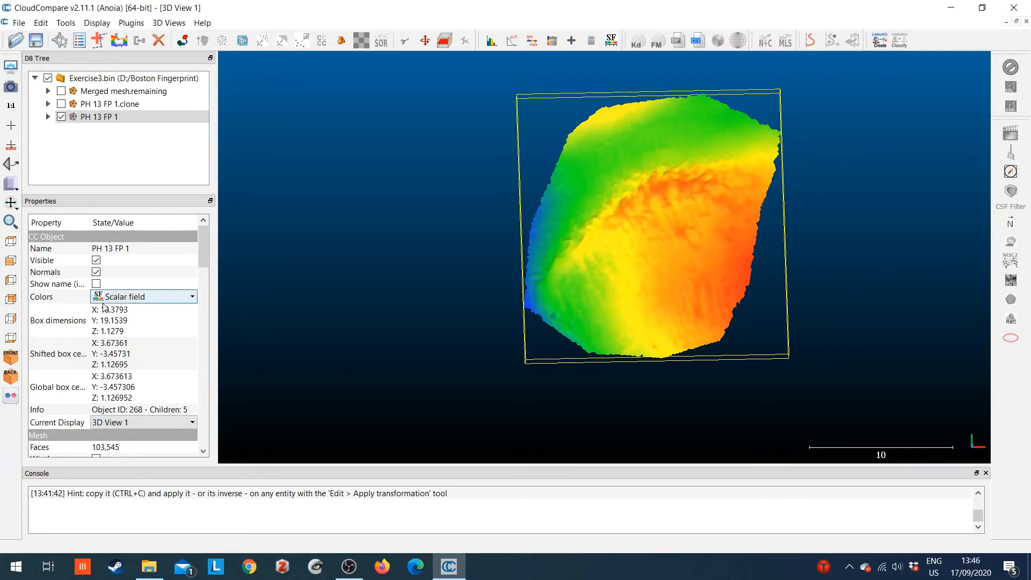
left_click(123, 297)
left_click(123, 310)
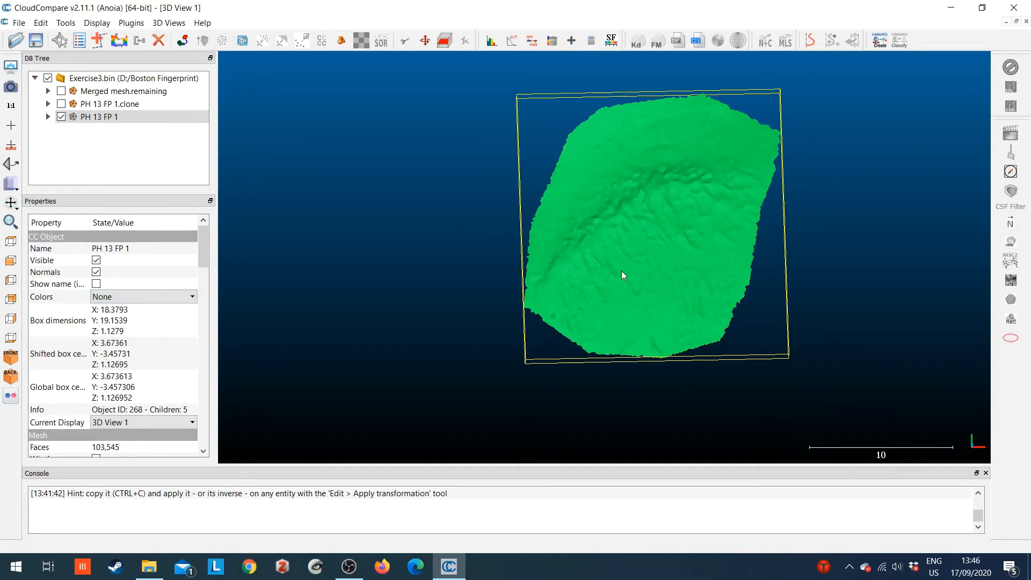
left_click(153, 297)
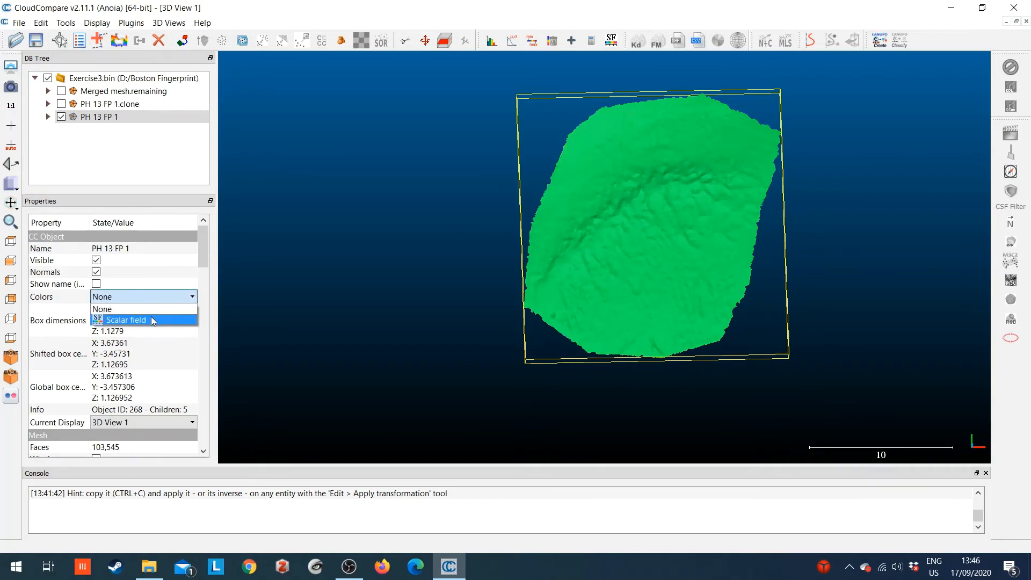
left_click(154, 320)
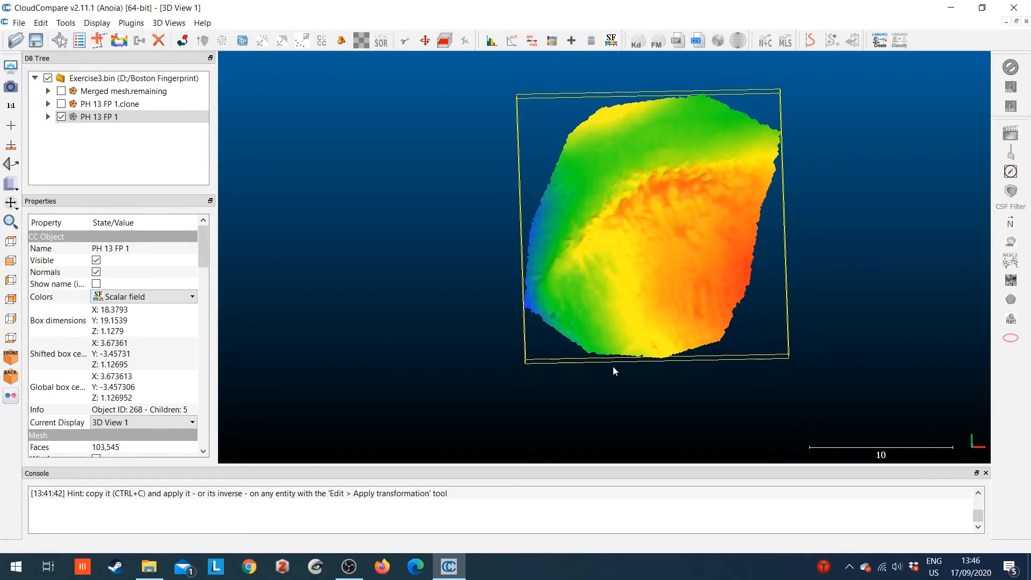
scroll(135, 345, "down", 2)
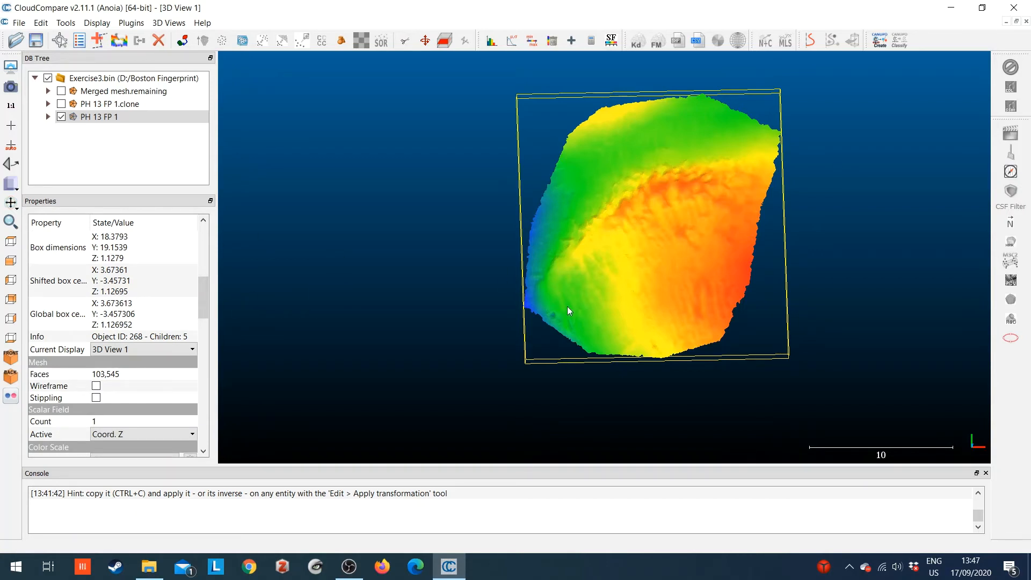
Try the BGYR to grey and Brown>Yellow color scales on the PH 13 FP 1 scalar field
left_click_drag(202, 302, 201, 389)
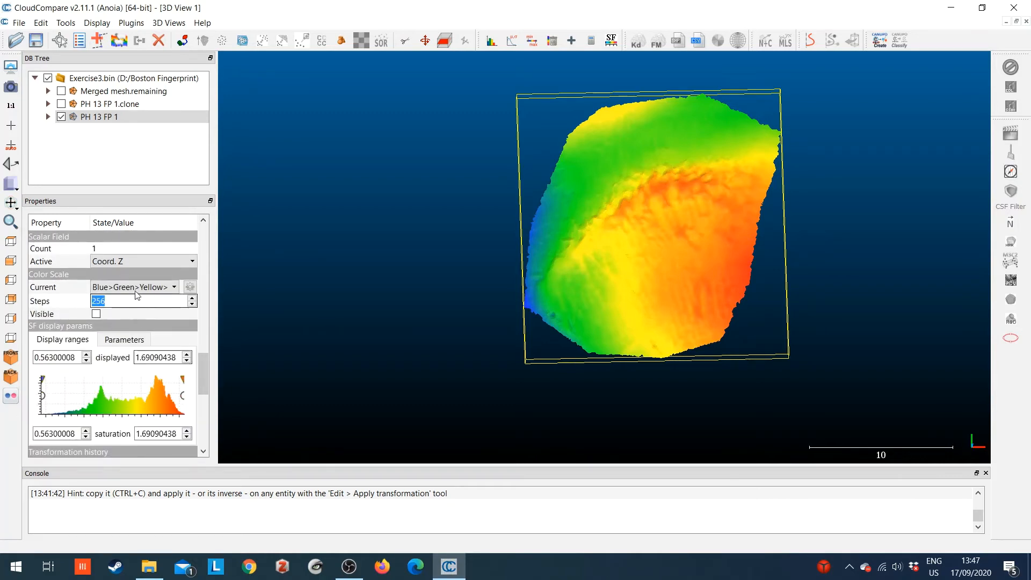
left_click(144, 288)
left_click(141, 299)
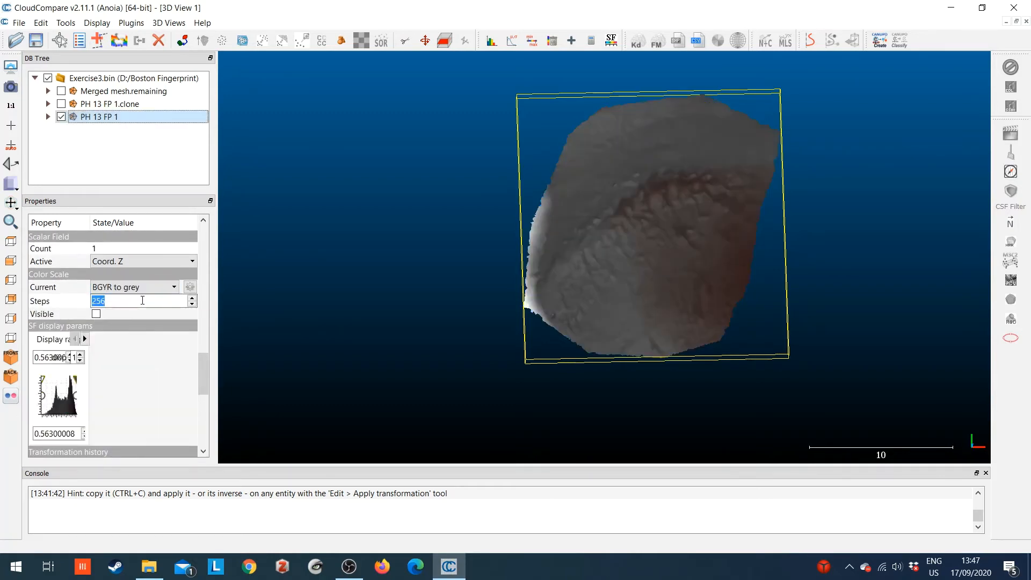
left_click(139, 286)
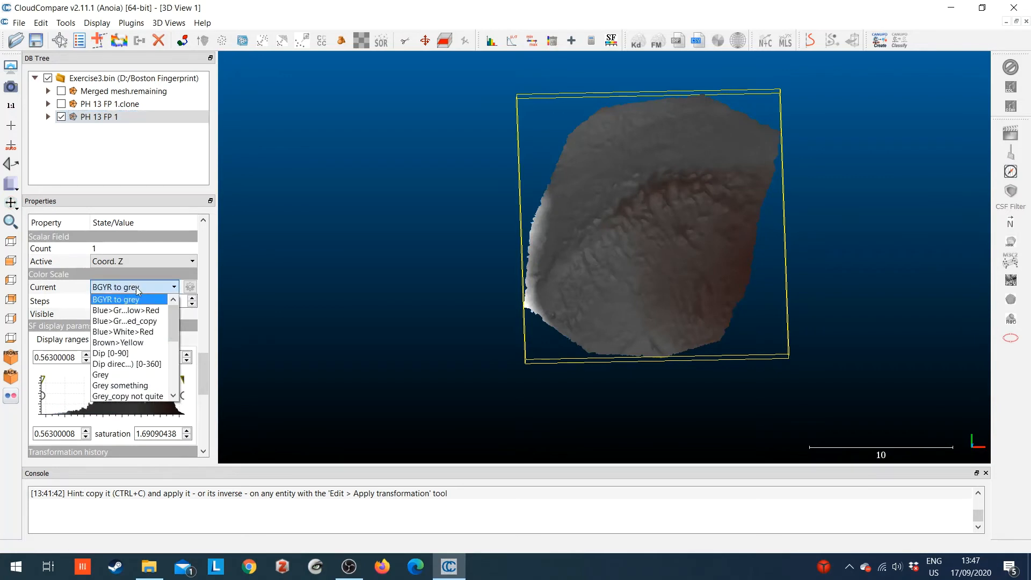
left_click(139, 343)
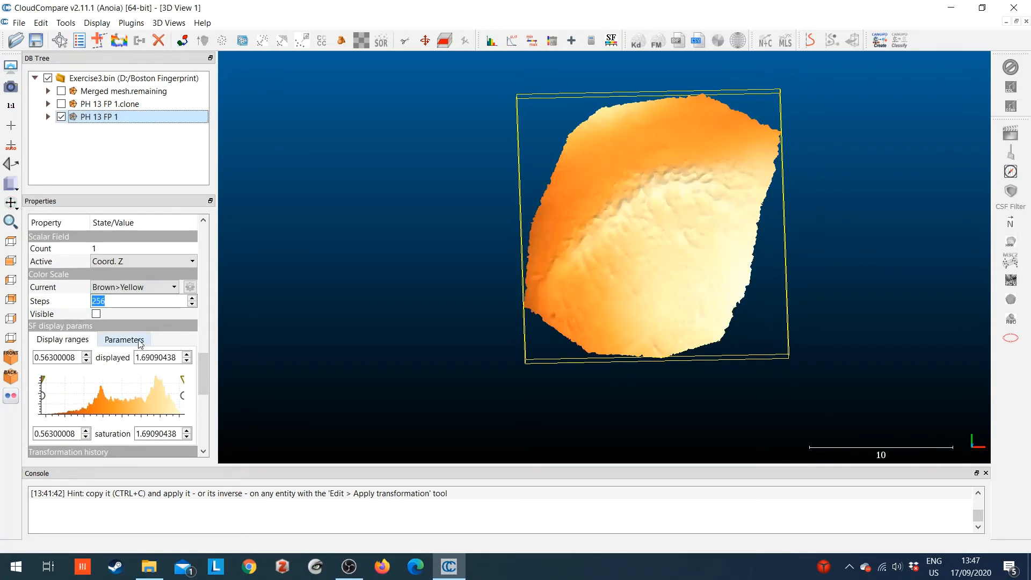
Switch the PH 13 FP 1 color scale to Viridis and inspect the relief from slightly different angles
left_click(138, 288)
left_click(107, 385)
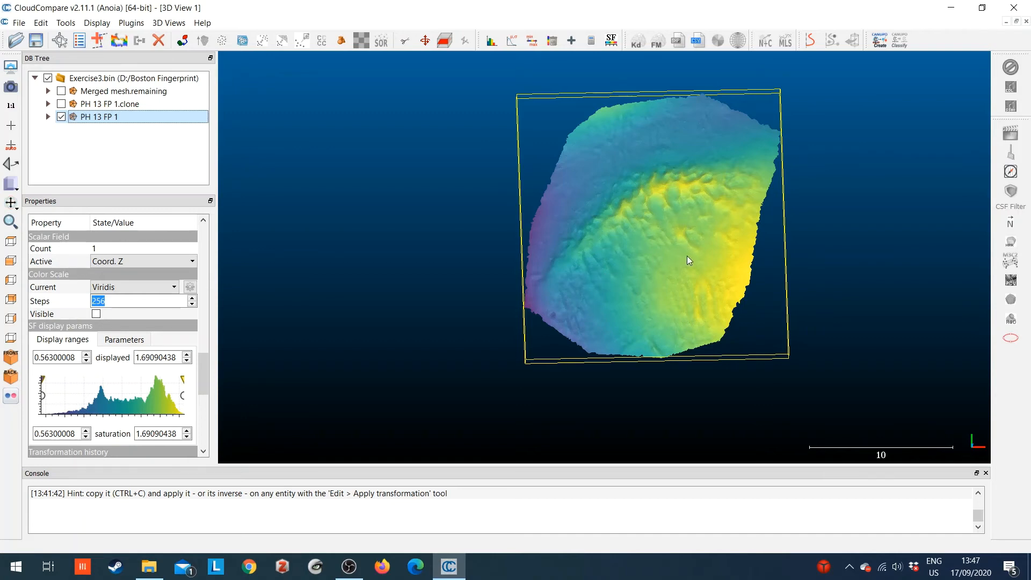
left_click_drag(674, 257, 719, 182)
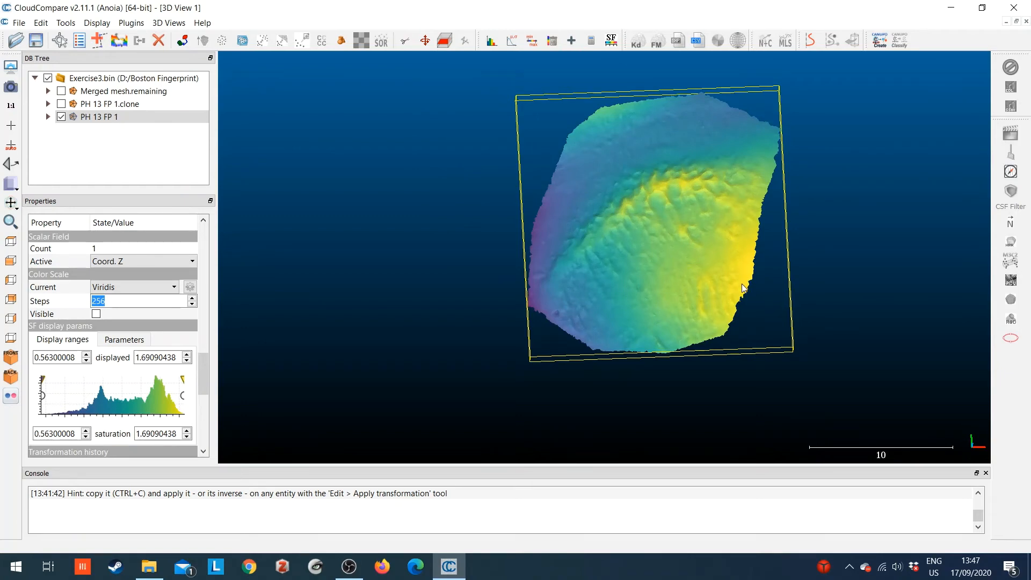
mouse_move(706, 225)
left_mouse_down()
mouse_move(593, 202)
mouse_move(716, 283)
mouse_move(665, 223)
mouse_move(691, 219)
mouse_move(743, 250)
mouse_move(739, 290)
mouse_move(649, 237)
mouse_move(706, 245)
left_mouse_up()
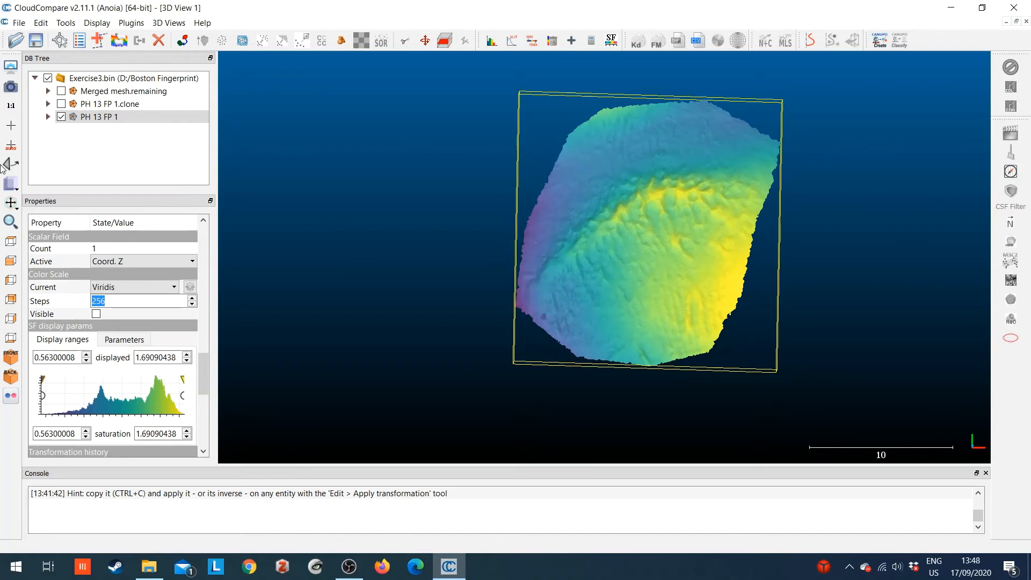
Level the PH 13 FP 1 mesh by picking three floor-plane points on its upper-left, upper-right and bottom edges
left_click(11, 164)
left_click(573, 132)
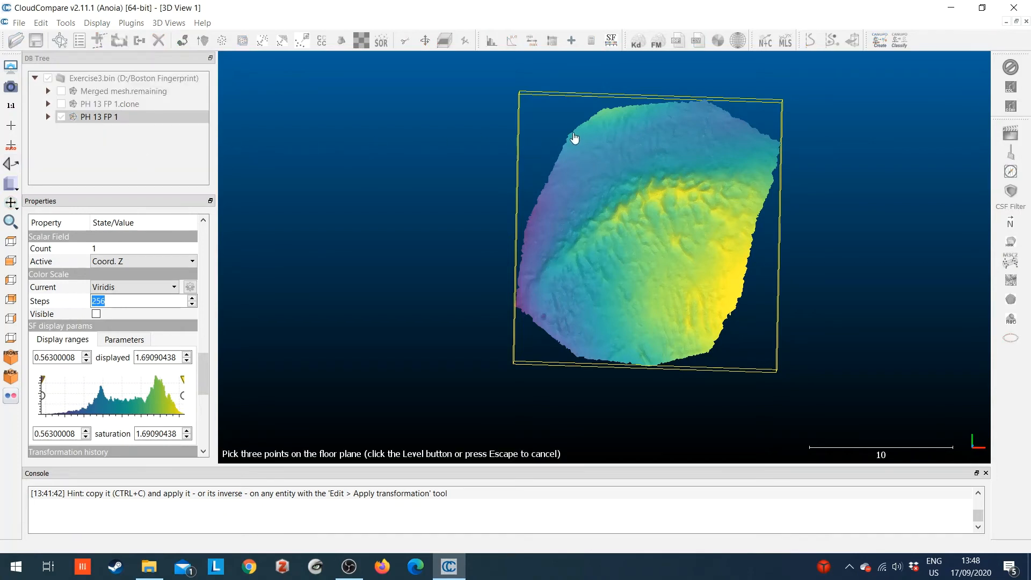
left_click(775, 144)
double_click(651, 363)
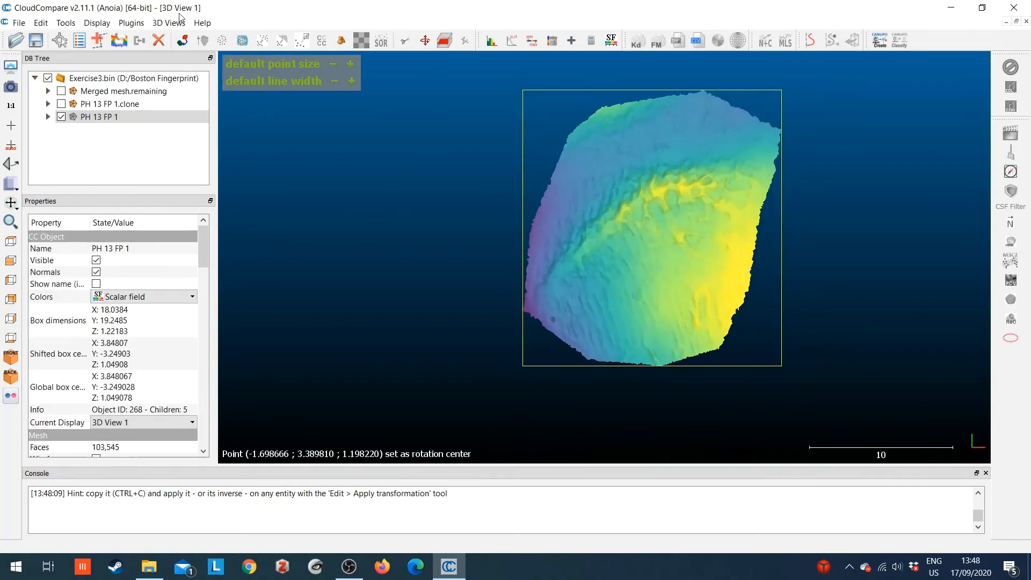
Export only the Z coordinate of the levelled PH 13 FP 1 to a scalar field, overwriting the existing one
left_click(39, 23)
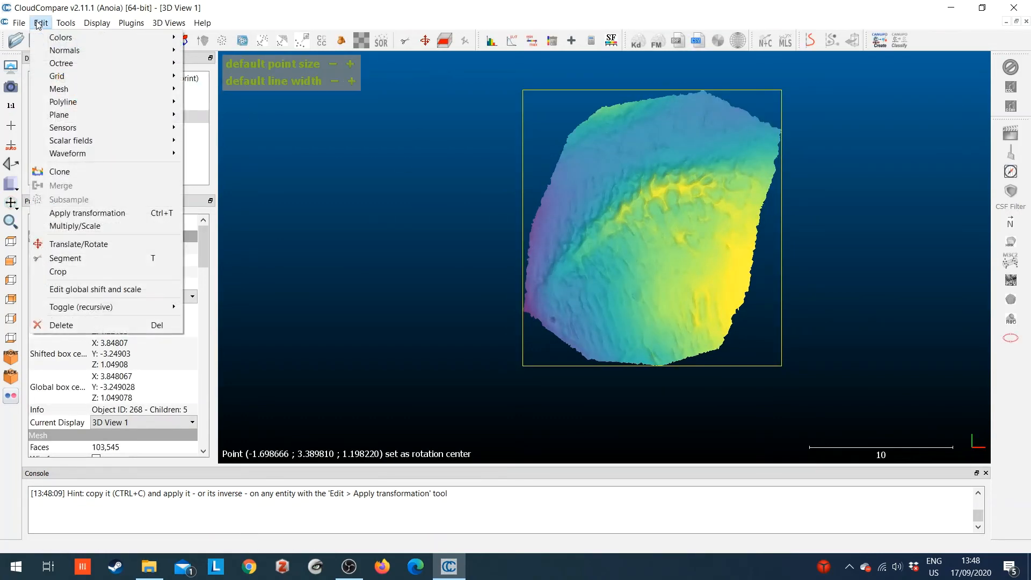
mouse_move(143, 139)
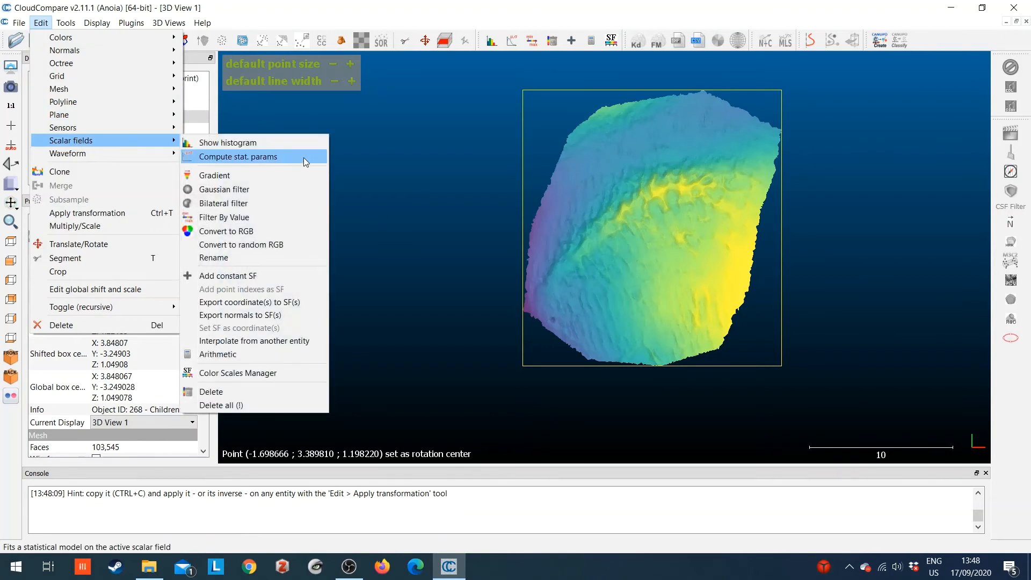
left_click(270, 300)
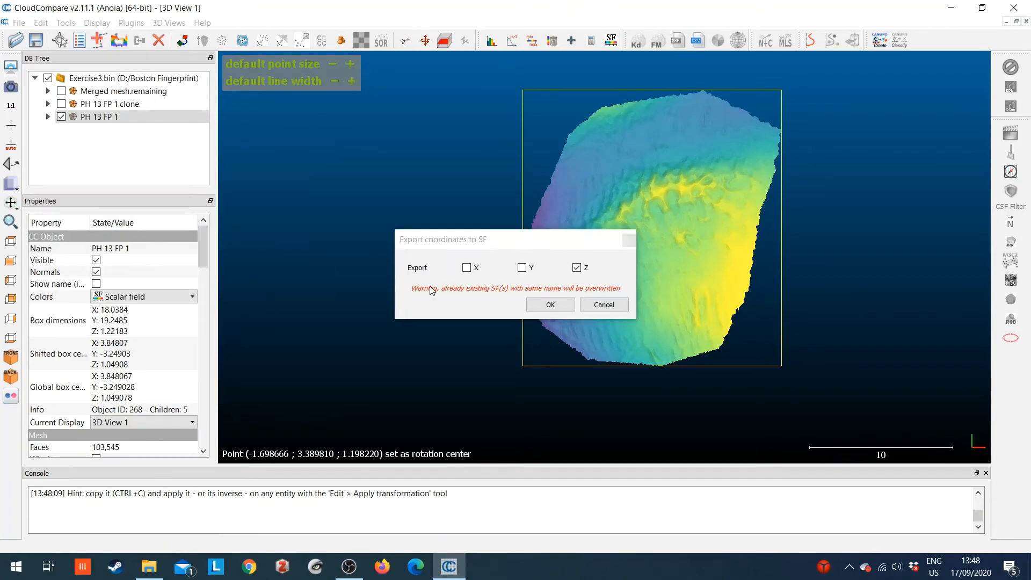
left_click(547, 304)
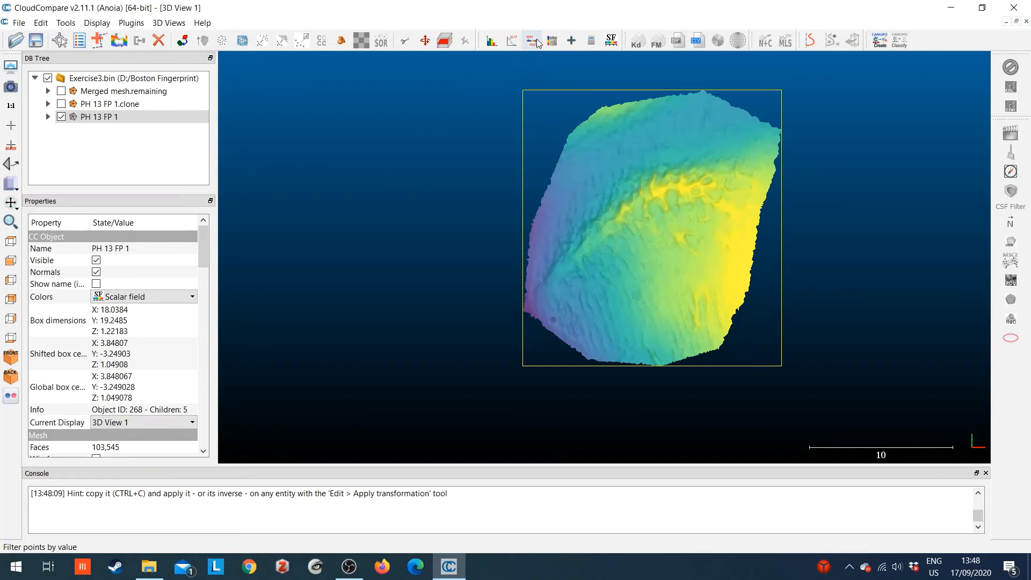
Make an editable copy of the locked Grey color scale in the Color Scale Editor
left_click(612, 42)
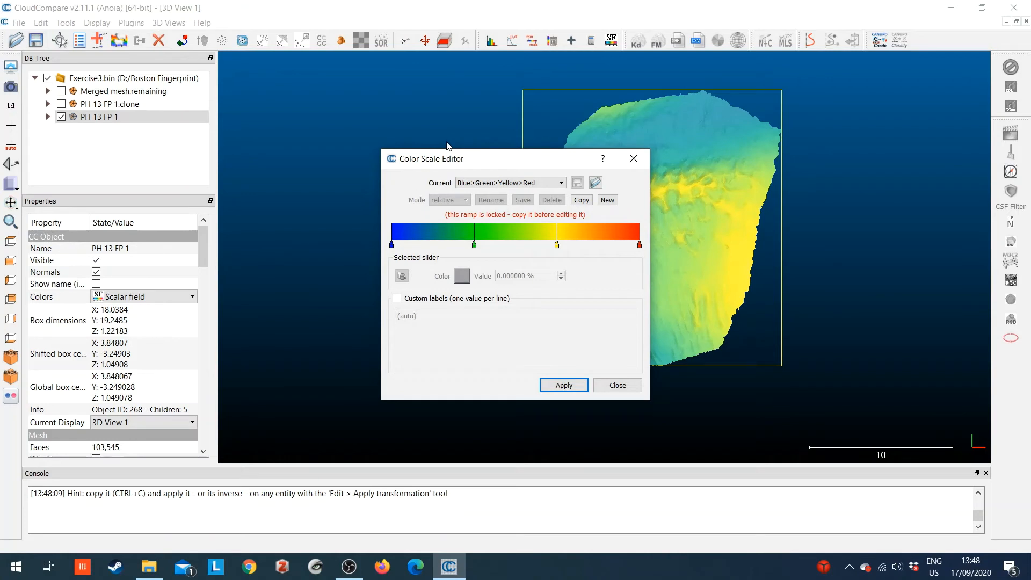
left_click(546, 186)
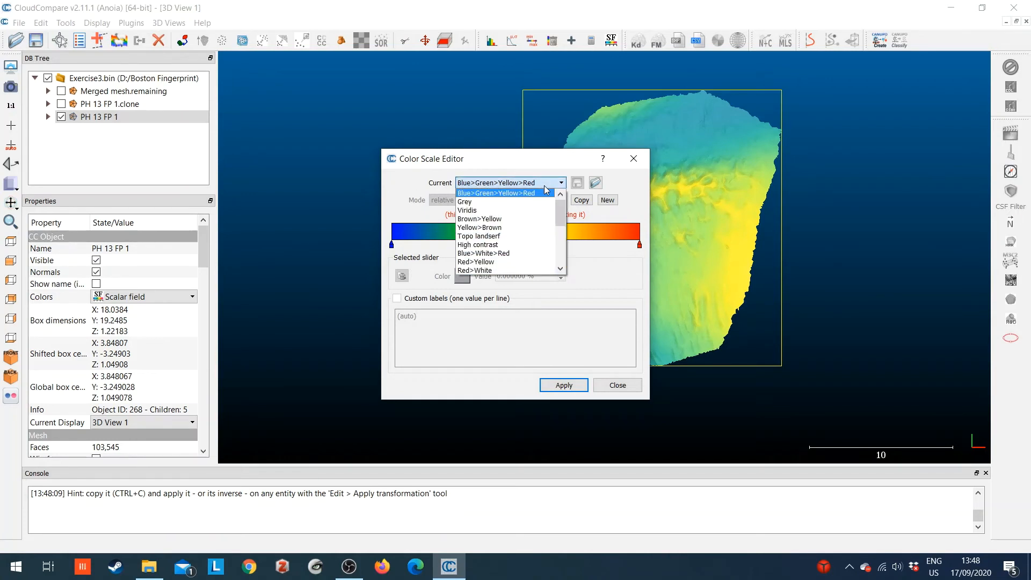
left_click(533, 202)
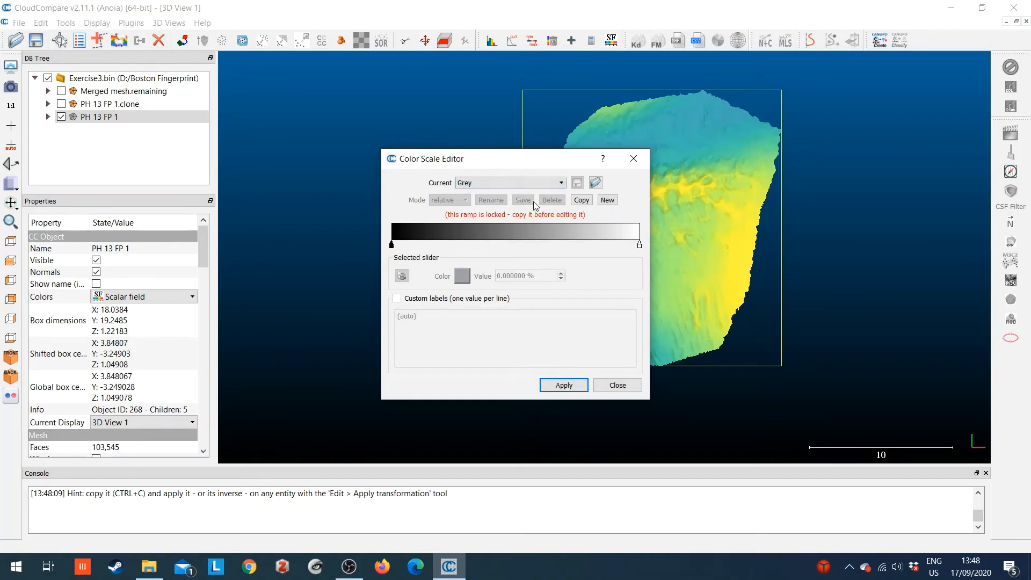
left_click(584, 203)
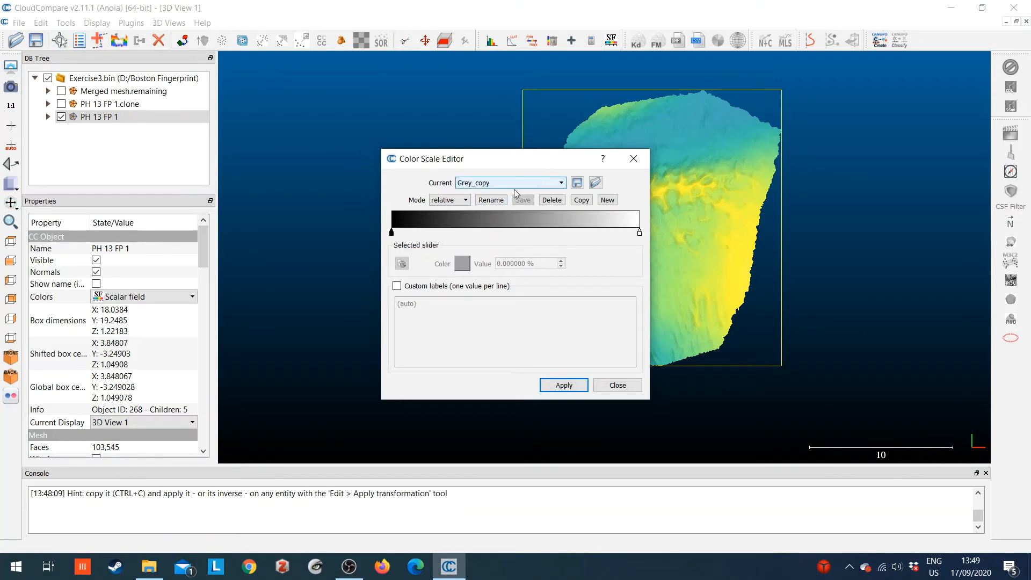
Rename the copied grey color scale as "Exercise 3 grey", apply it and leave the Color Scale Editor
left_click(479, 200)
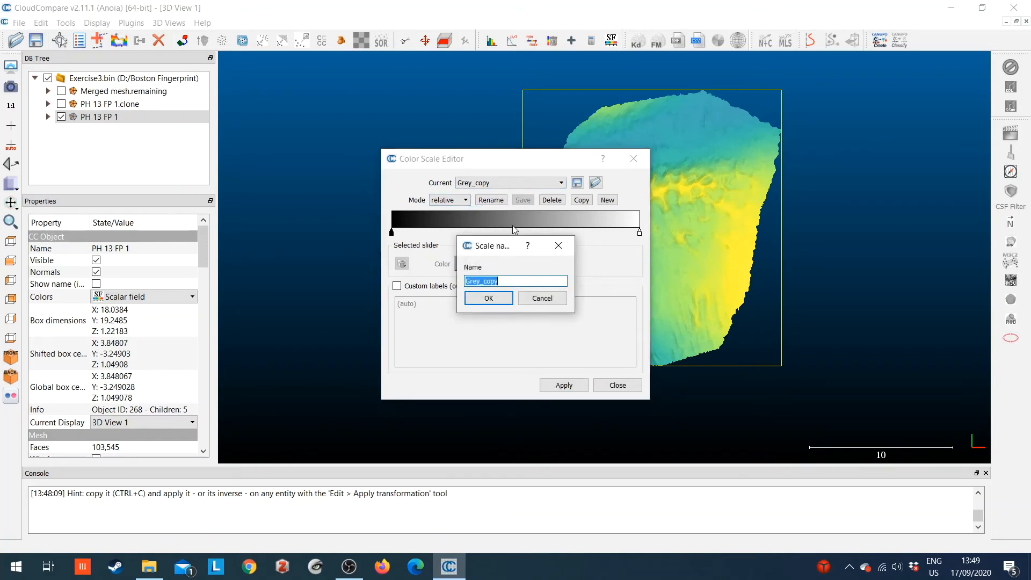
type("Exercise 3 grey")
left_click(500, 294)
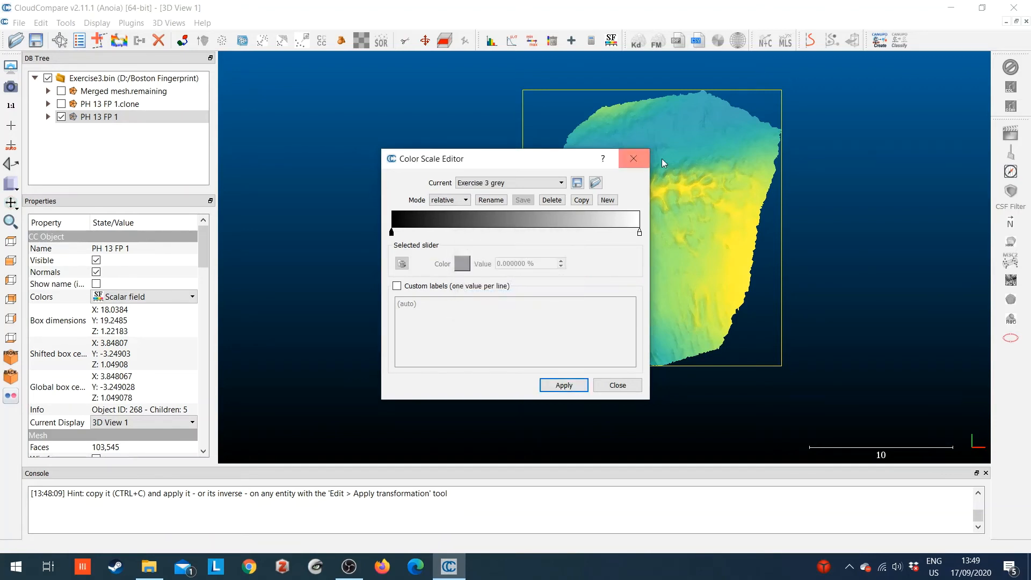
left_click(564, 384)
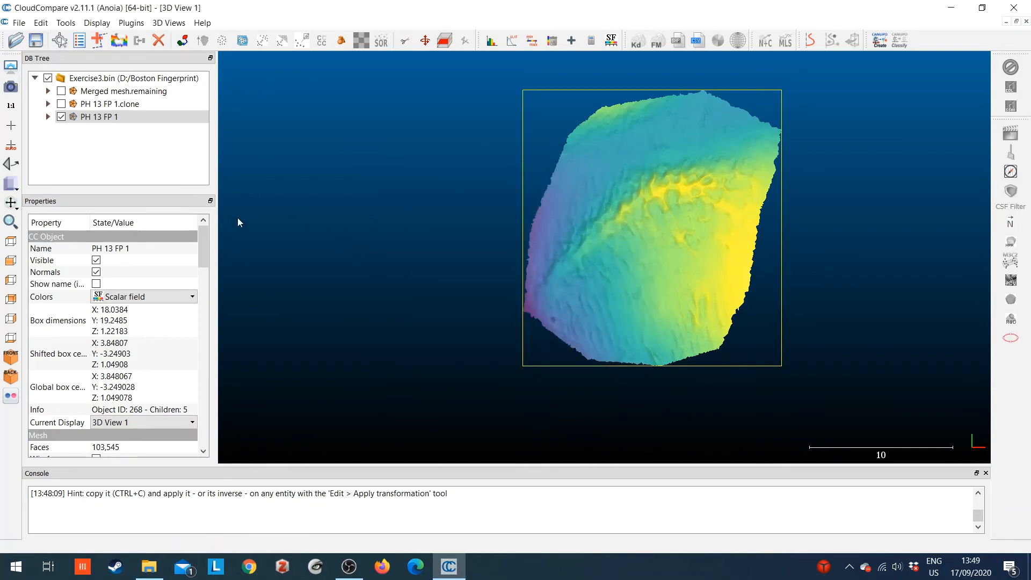
Set the color scale of the PH 13 FP 1 scalar field to Exercise 3 grey
left_click_drag(204, 254, 180, 410)
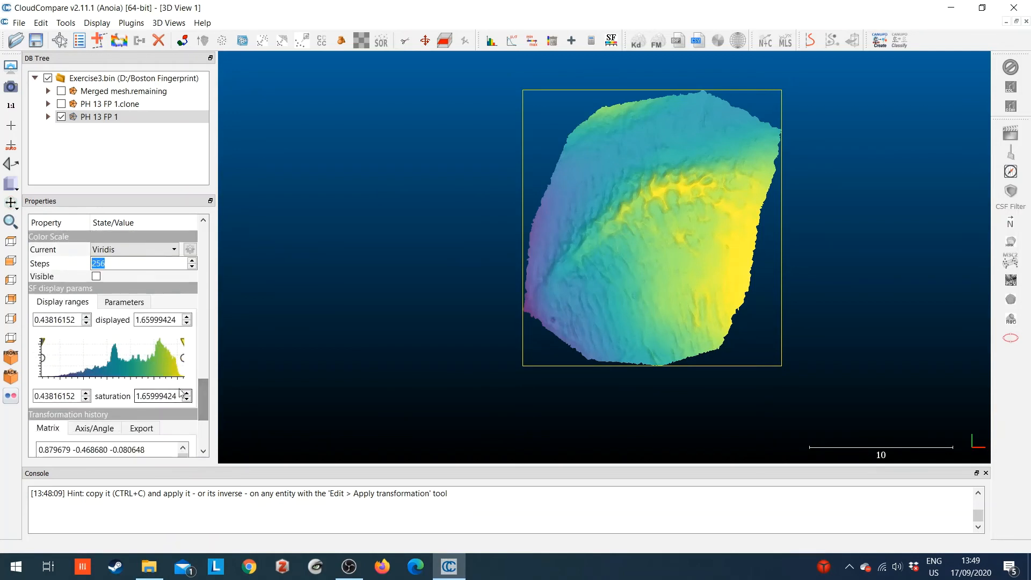
left_click(131, 250)
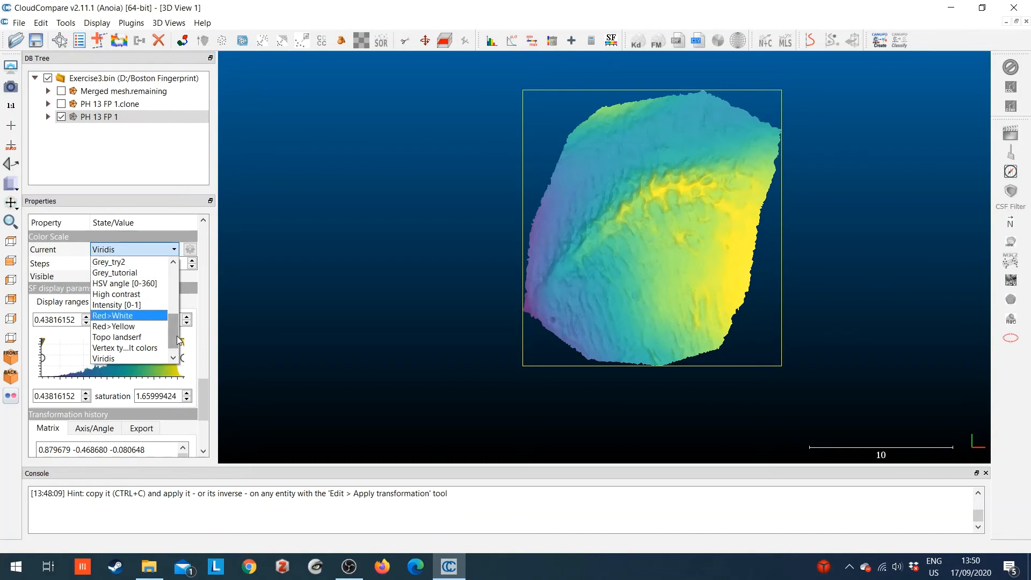
scroll(175, 333, "up", 1)
scroll(175, 333, "up", 3)
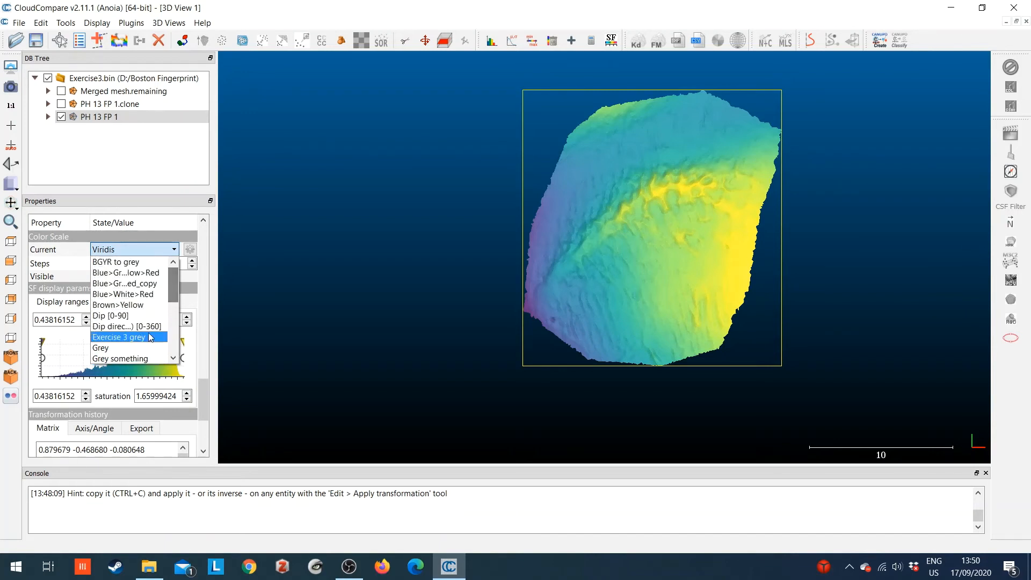
left_click(129, 337)
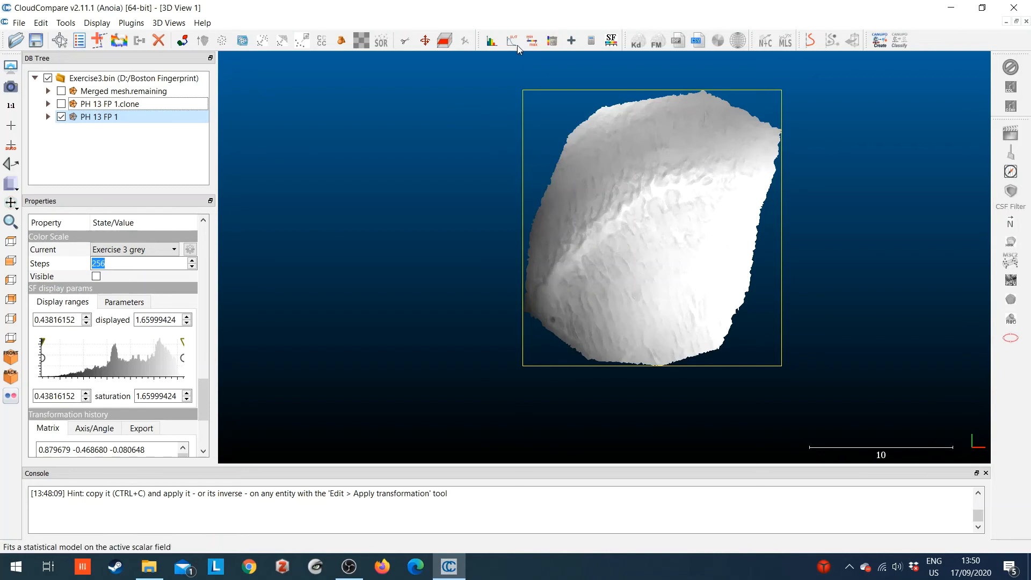
Edit the Exercise 3 grey scale in the Color Scale Editor, changing its 0% slider color to near-white #fdfdfd
left_click(611, 41)
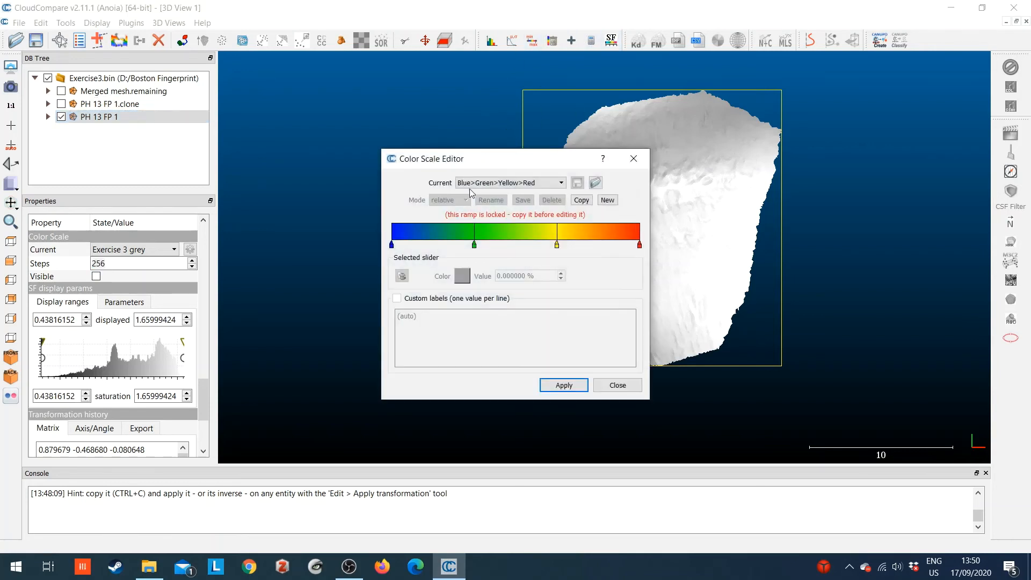
left_click(523, 183)
scroll(534, 226, "down", 3)
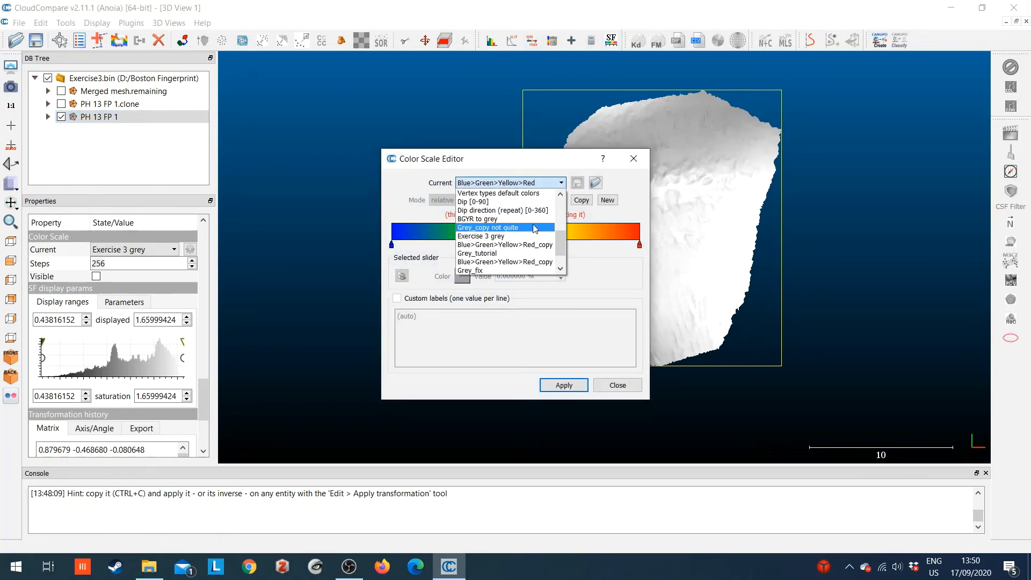
left_click(519, 237)
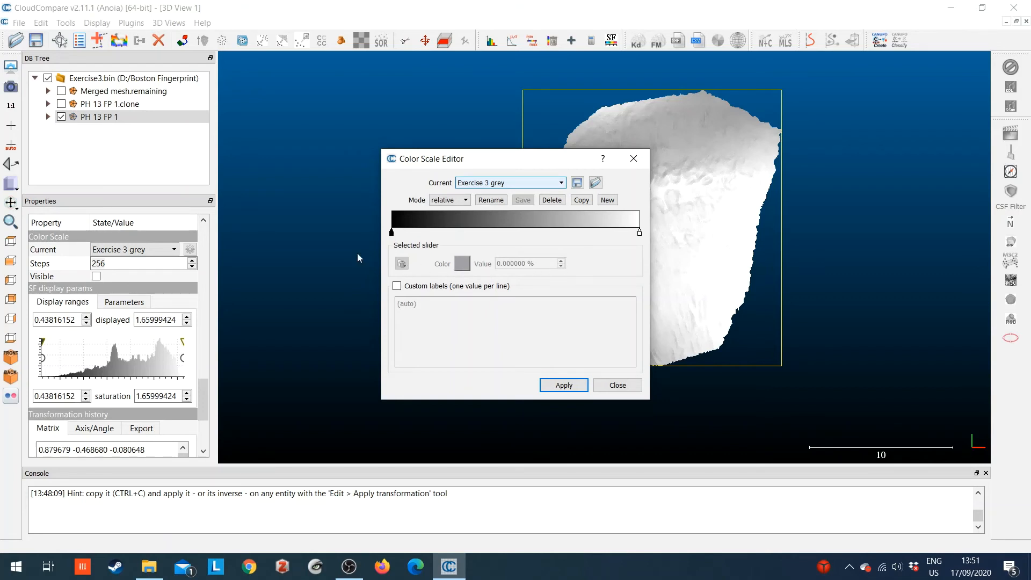
left_click(392, 234)
left_click(468, 265)
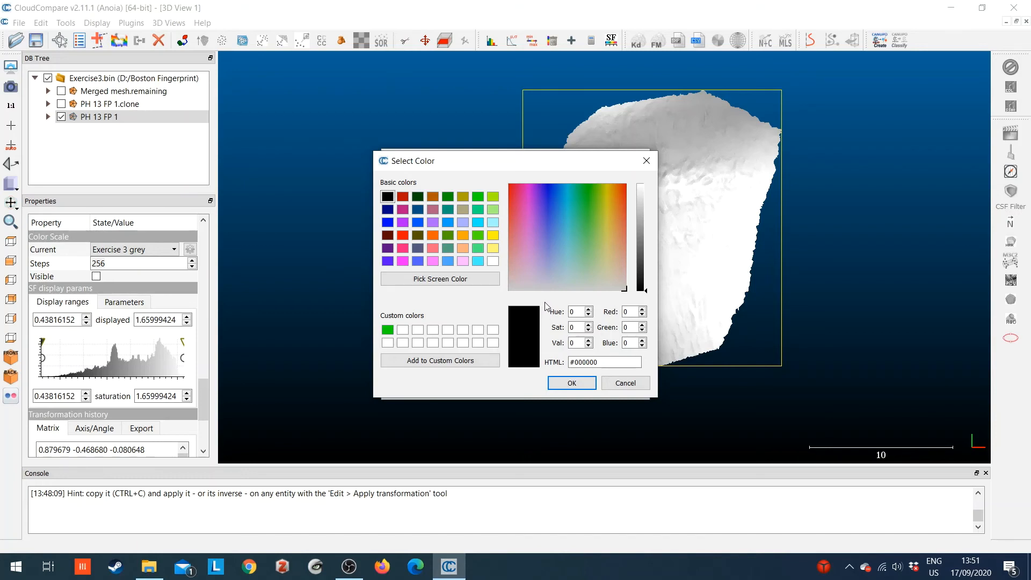
left_click(644, 185)
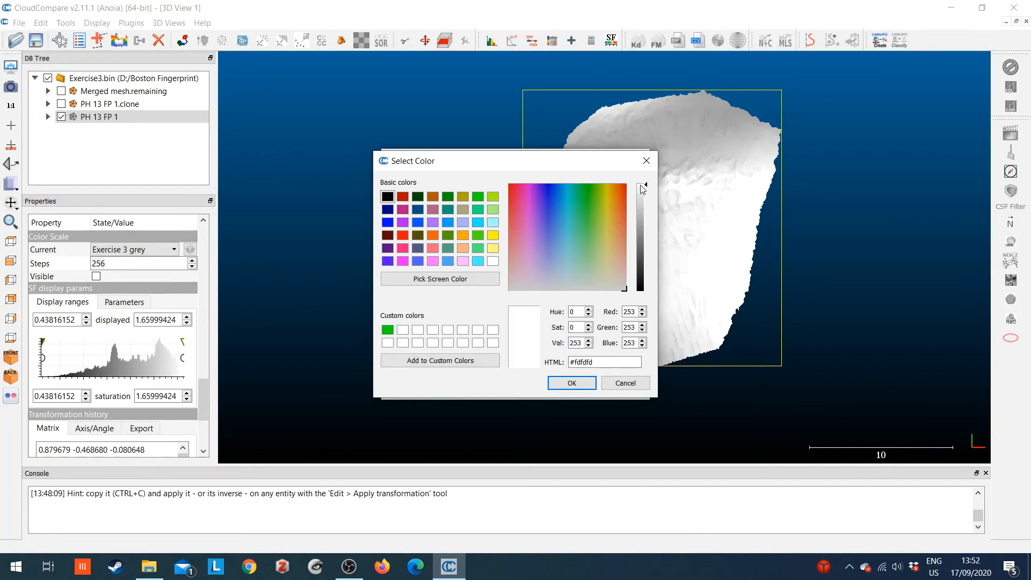
left_click(571, 383)
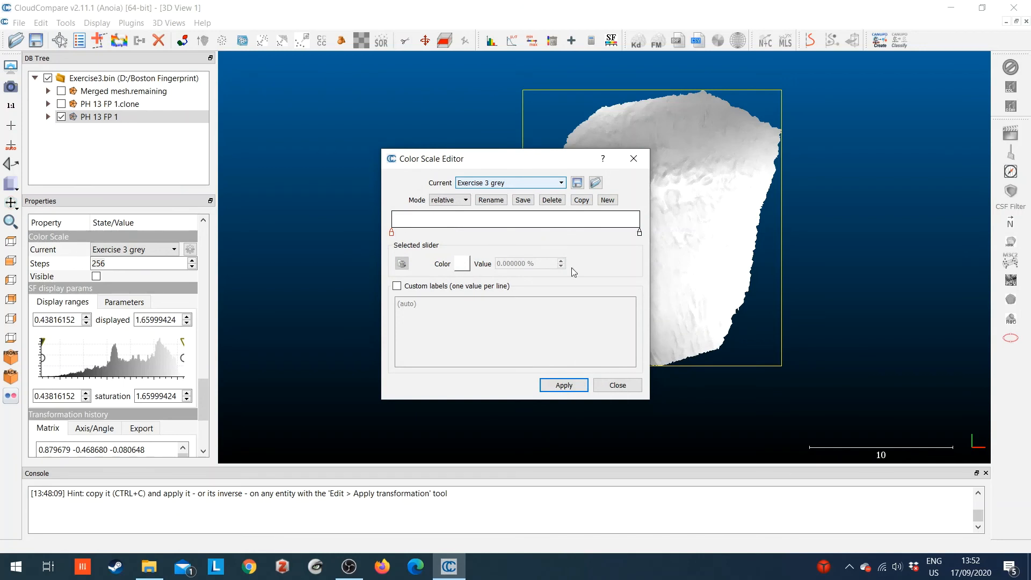
Change the 100% slider color of the Exercise 3 grey scale to near-black #040404
left_click(639, 233)
left_click(460, 264)
left_click(645, 290)
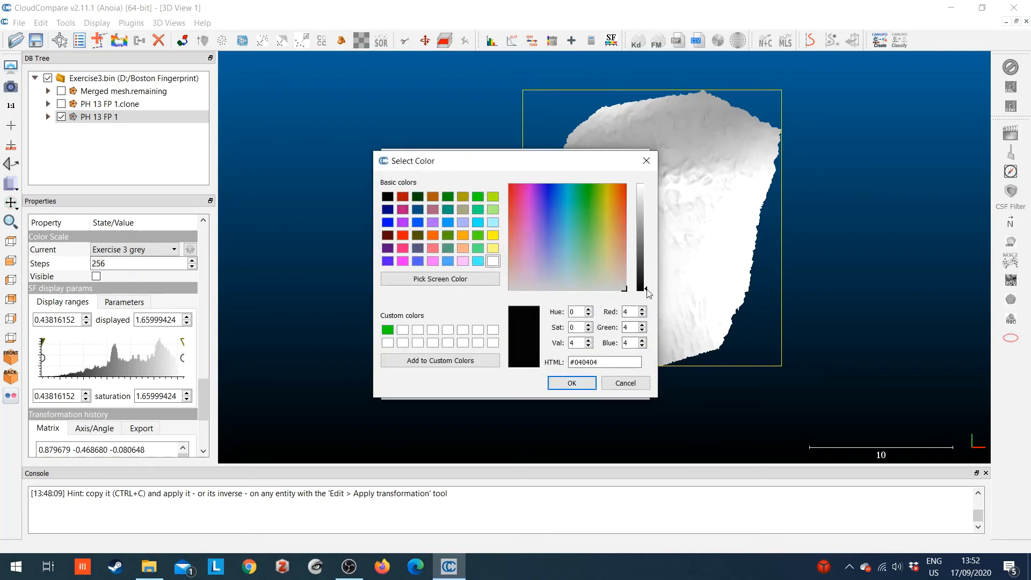
left_click(584, 381)
Apply the inverted Exercise 3 grey scale, save its modifications and close the Color Scale Editor
left_click(559, 386)
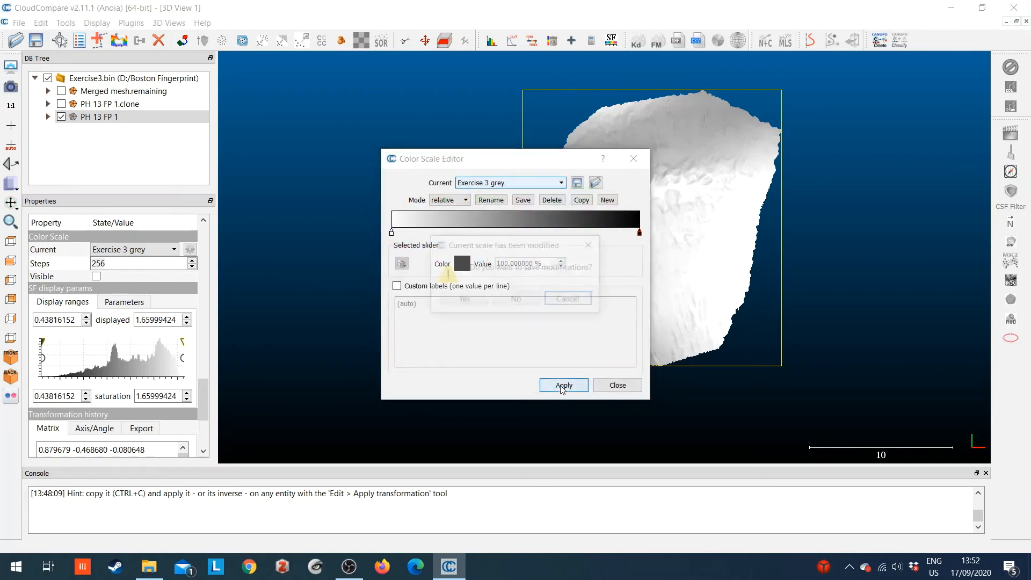
left_click(464, 300)
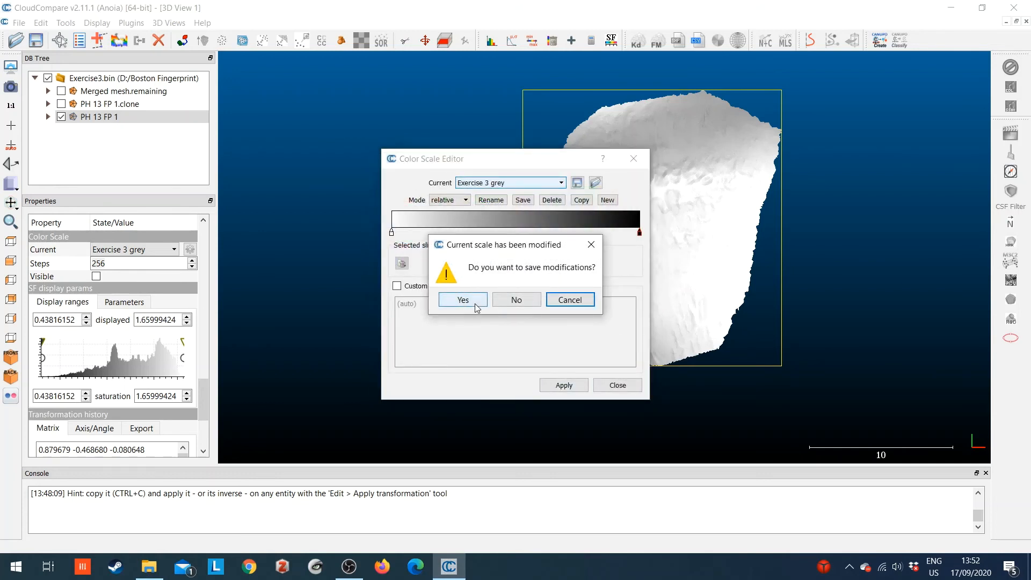
left_click(474, 301)
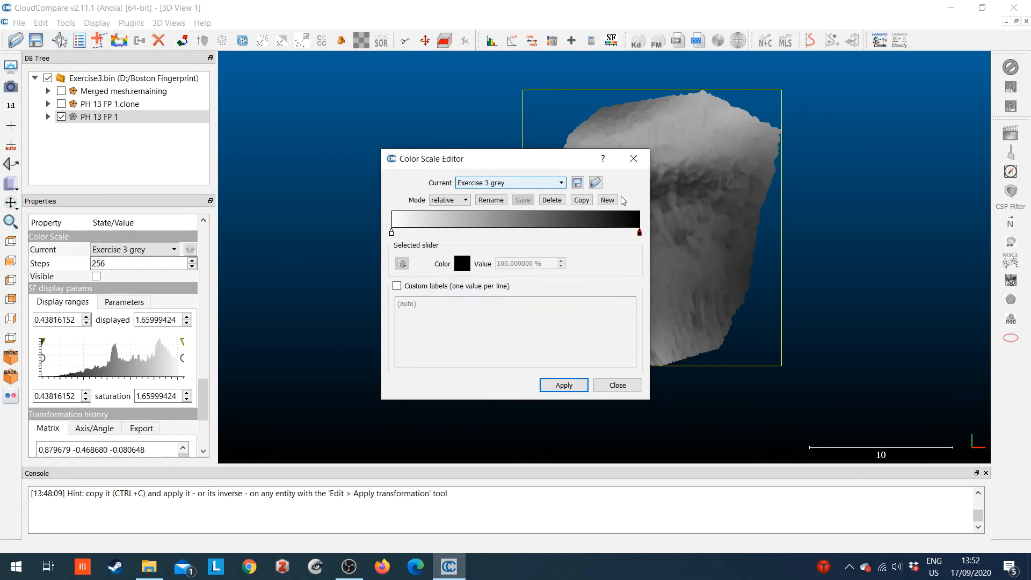
left_click(634, 159)
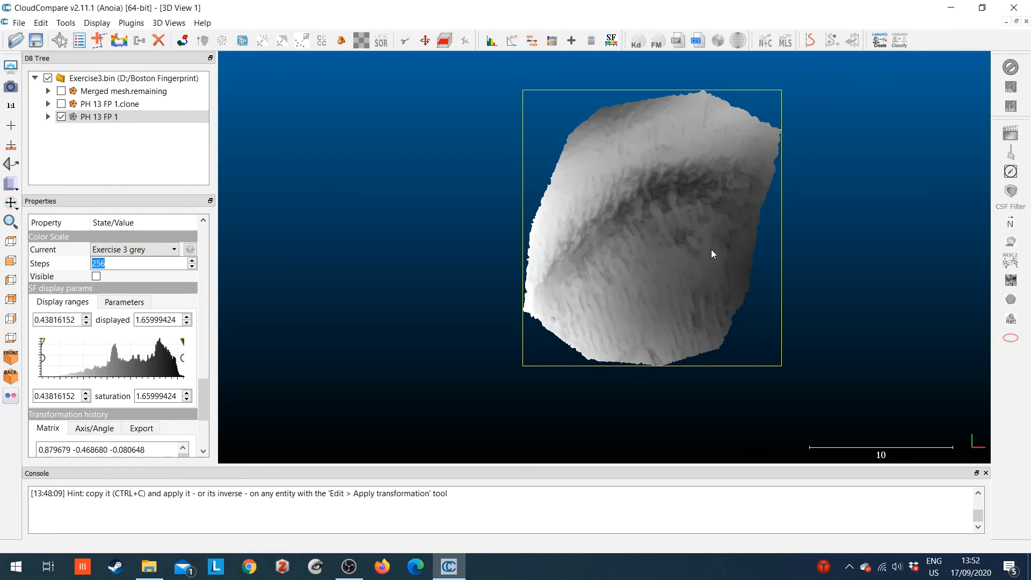
Try out different displayed and saturation limits for the Z-coordinate scalar field of PH 13 FP 1
left_click_drag(722, 279, 671, 268)
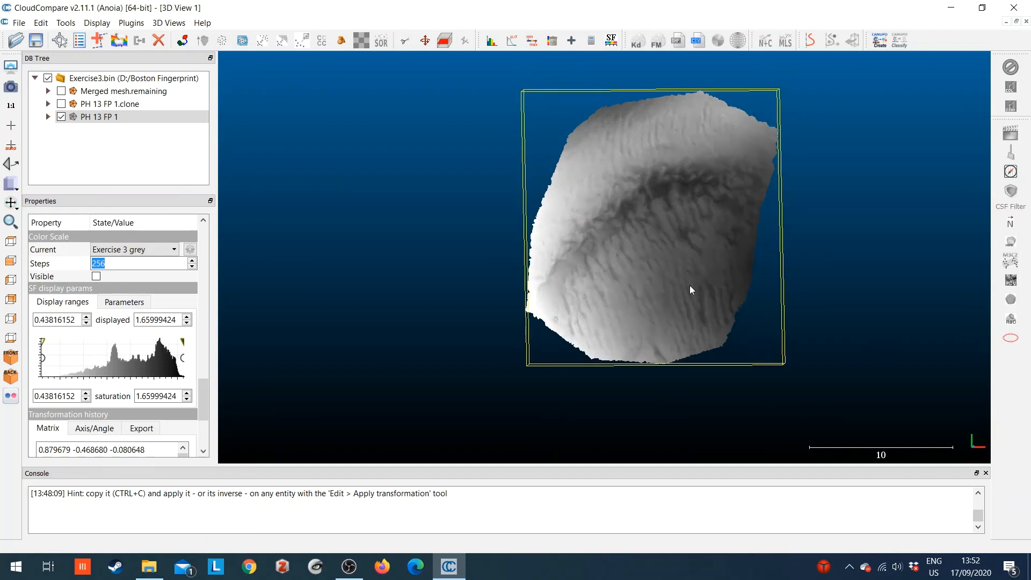
left_click_drag(706, 215, 605, 176)
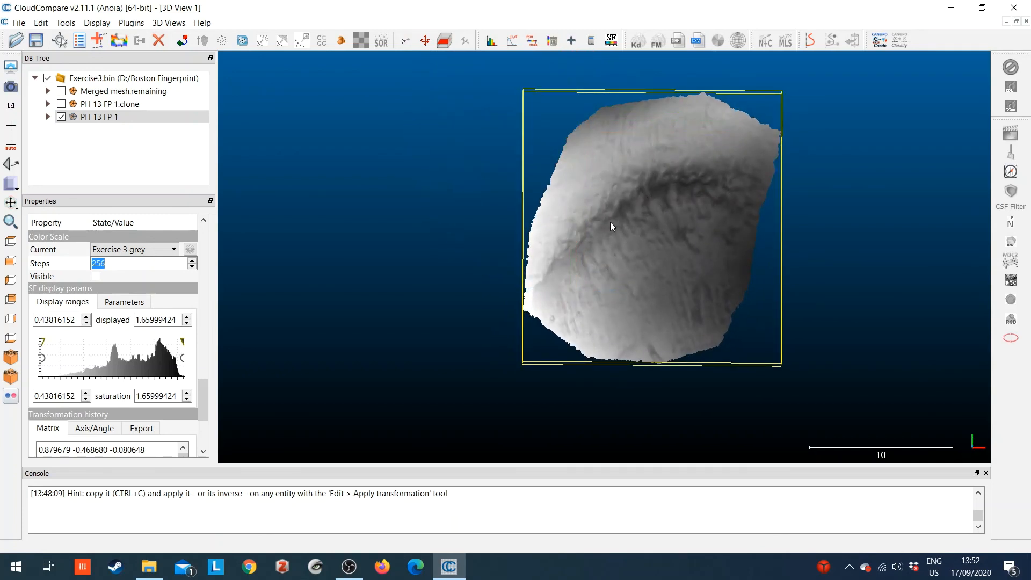
left_click(611, 40)
left_click(646, 157)
mouse_move(182, 341)
left_mouse_down()
mouse_move(69, 343)
mouse_move(183, 341)
left_mouse_up()
mouse_move(42, 340)
left_mouse_down()
mouse_move(102, 340)
mouse_move(26, 340)
mouse_move(137, 364)
mouse_move(43, 364)
left_mouse_up()
mouse_move(183, 364)
left_mouse_down()
mouse_move(131, 359)
mouse_move(185, 357)
mouse_move(173, 343)
mouse_move(72, 344)
mouse_move(246, 357)
left_mouse_up()
left_click_drag(182, 340, 233, 346)
left_click_drag(43, 341, 2, 341)
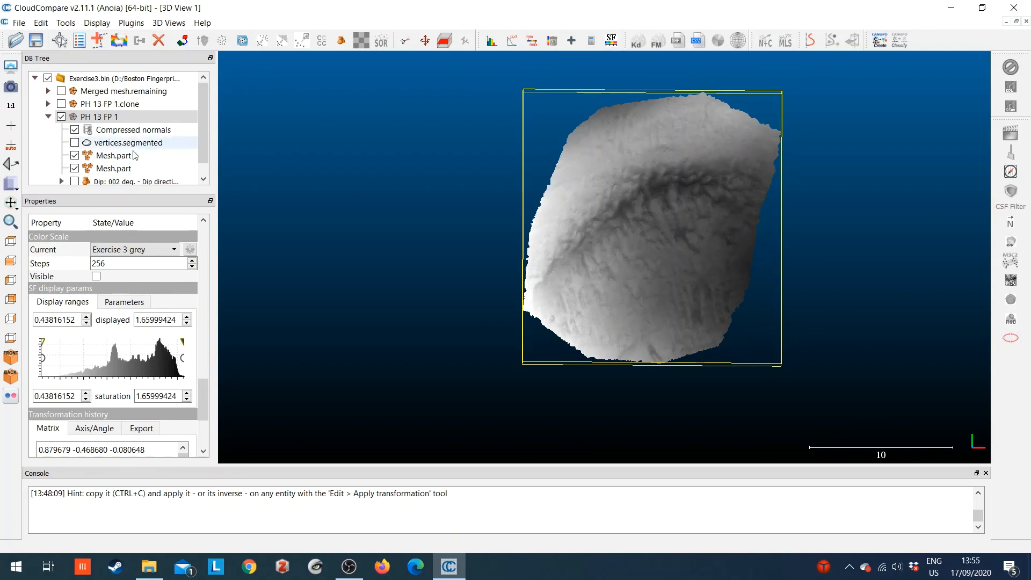
Choose the STL mesh format for saving PH 13 FP 1 in the Boston Fingerprint folder and cancel the save
left_click(88, 118)
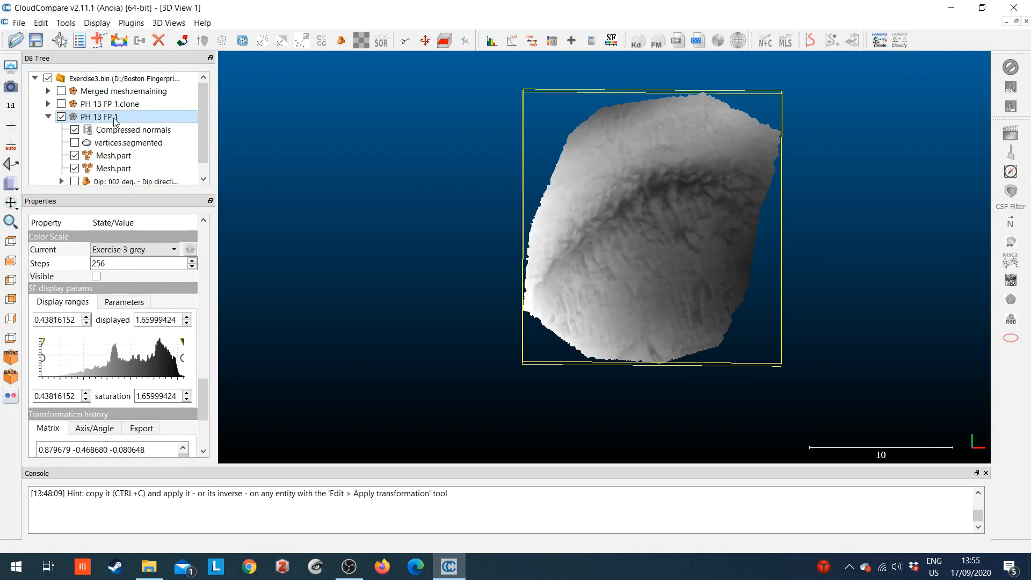
left_click(48, 117)
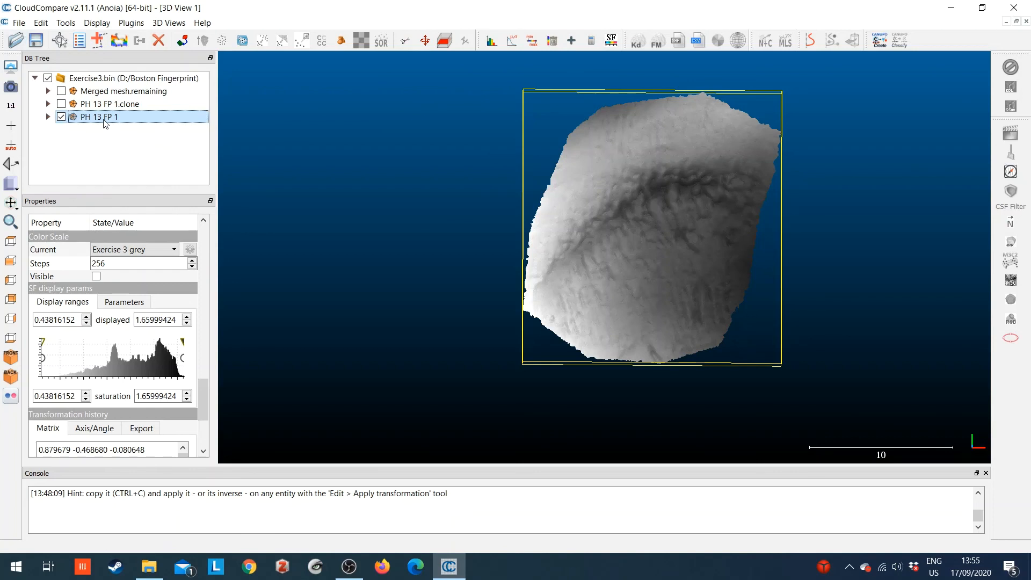
left_click(19, 23)
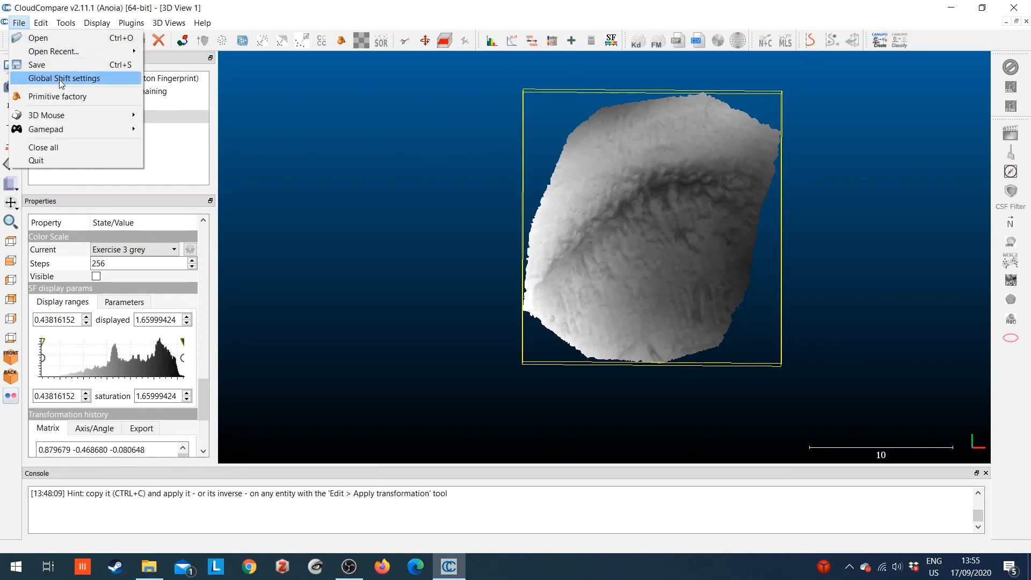
left_click(37, 64)
left_click(201, 263)
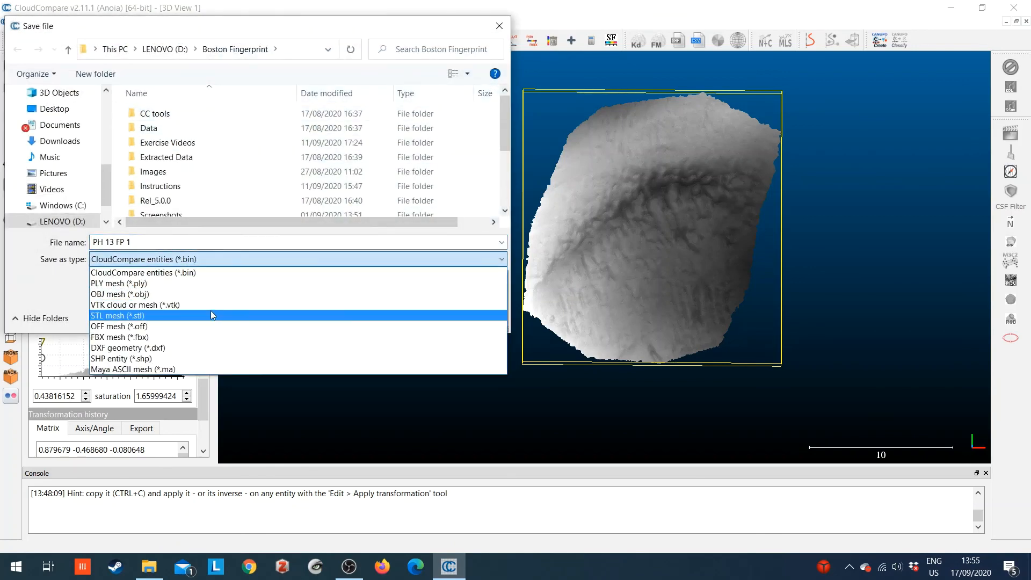
left_click(174, 316)
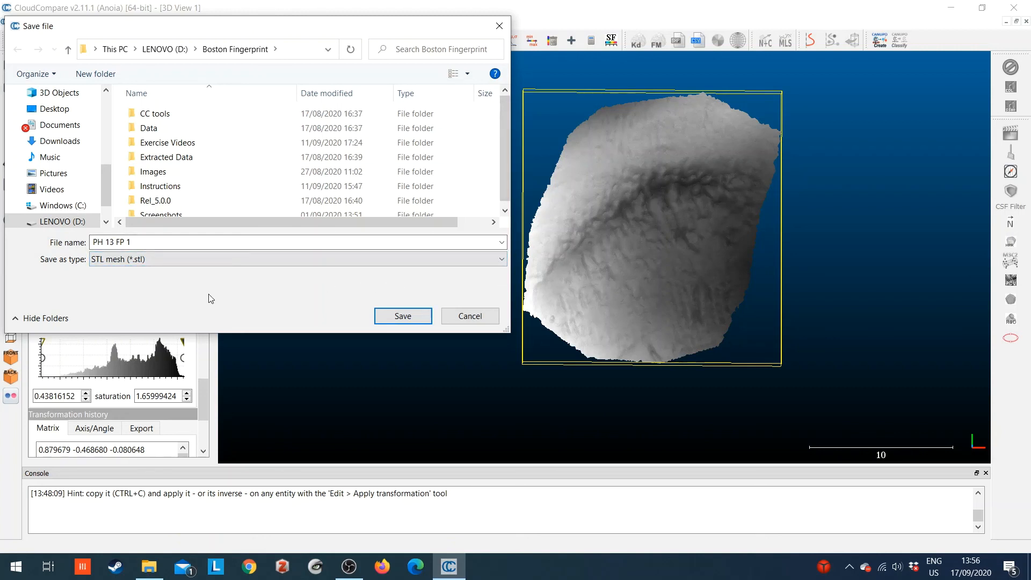
left_click(468, 319)
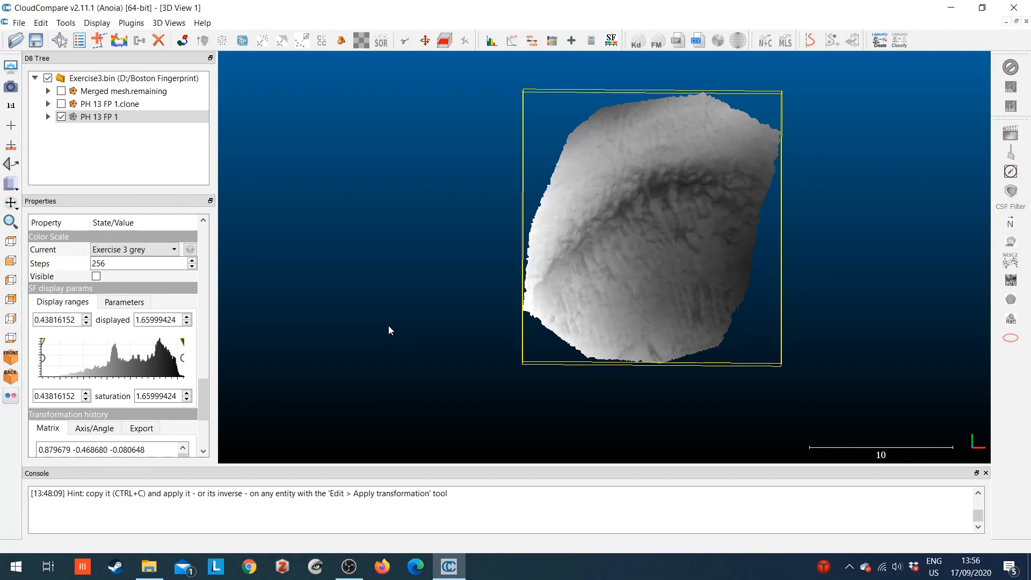
scroll(600, 280, "up", 3)
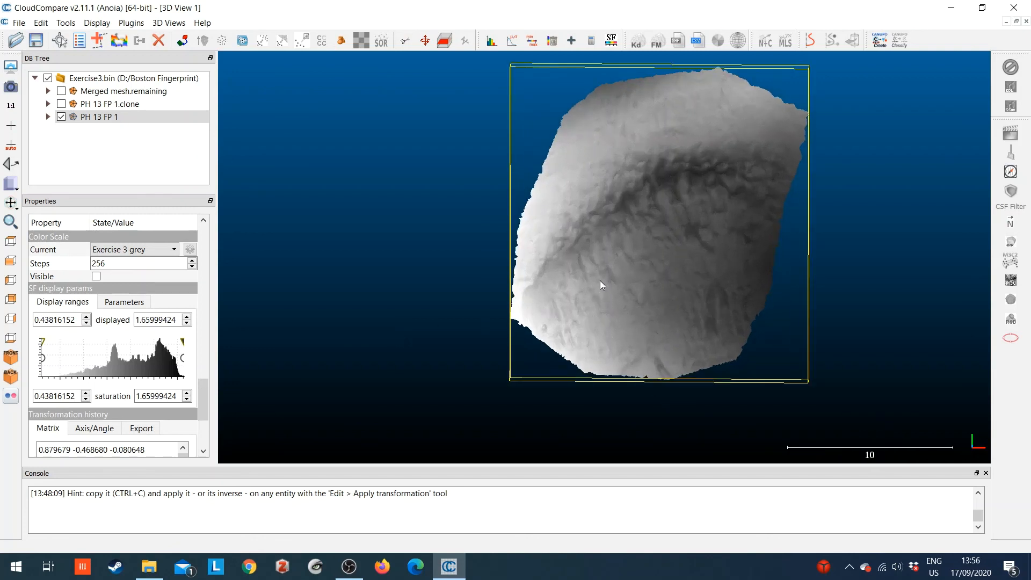